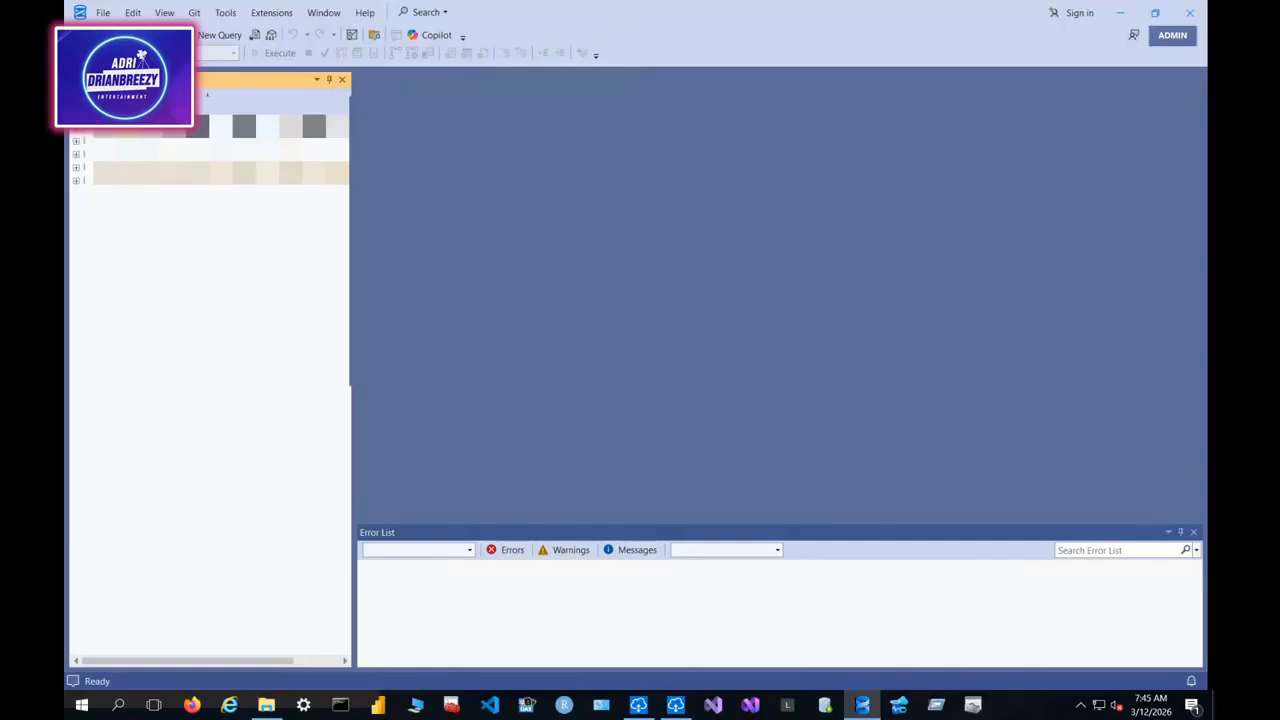
# Step: Expand the database server and start a new view under the Continental Baking database's views
pyautogui.click(76, 168)
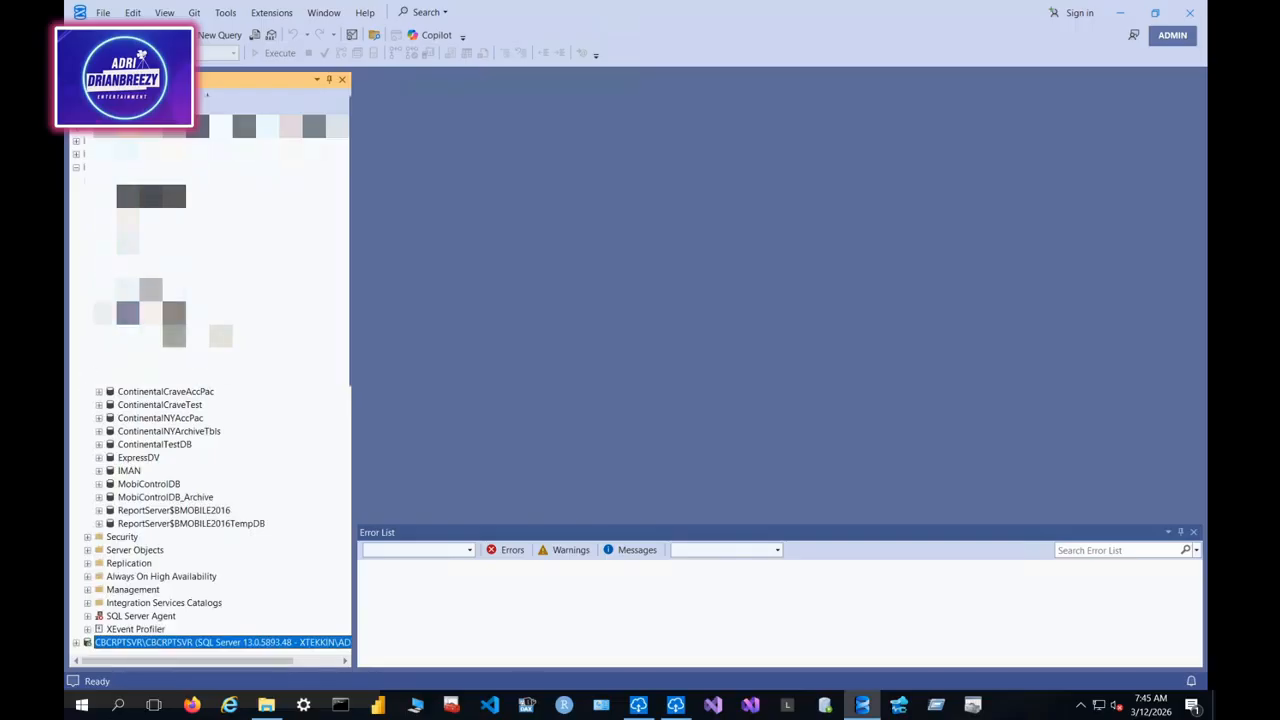
pyautogui.scroll(3, 210, 520)
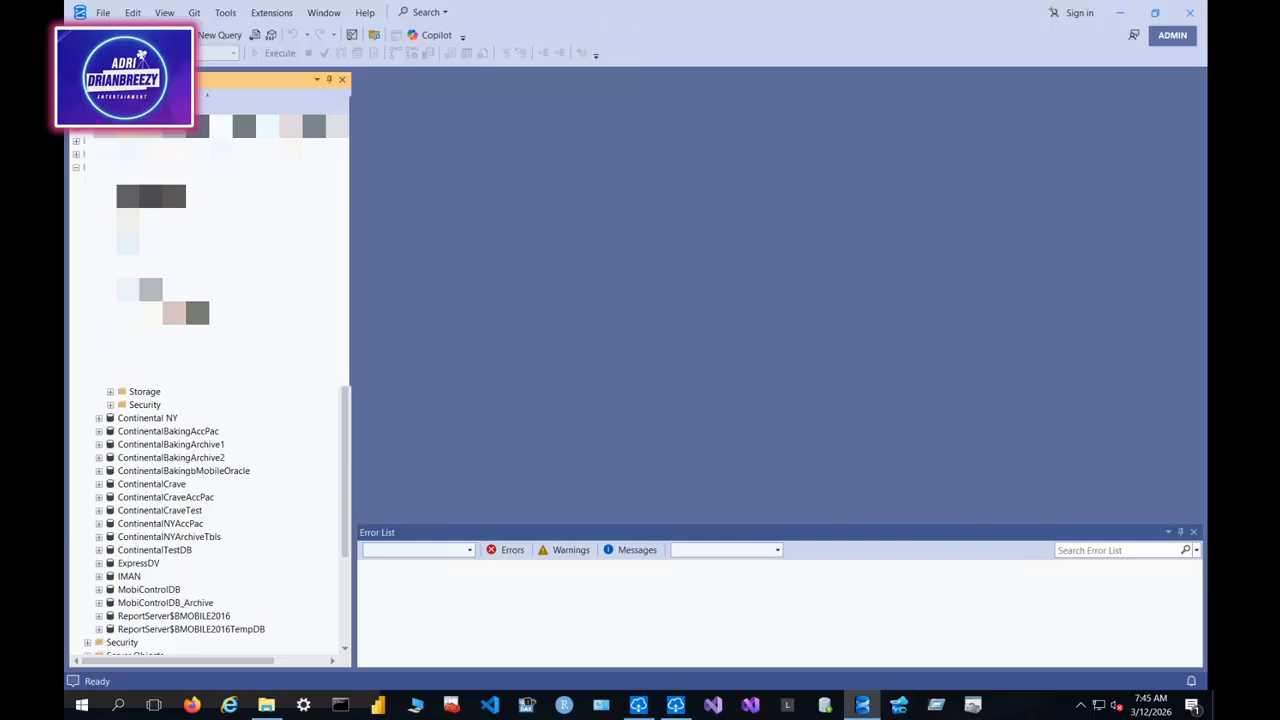
pyautogui.scroll(10, 210, 520)
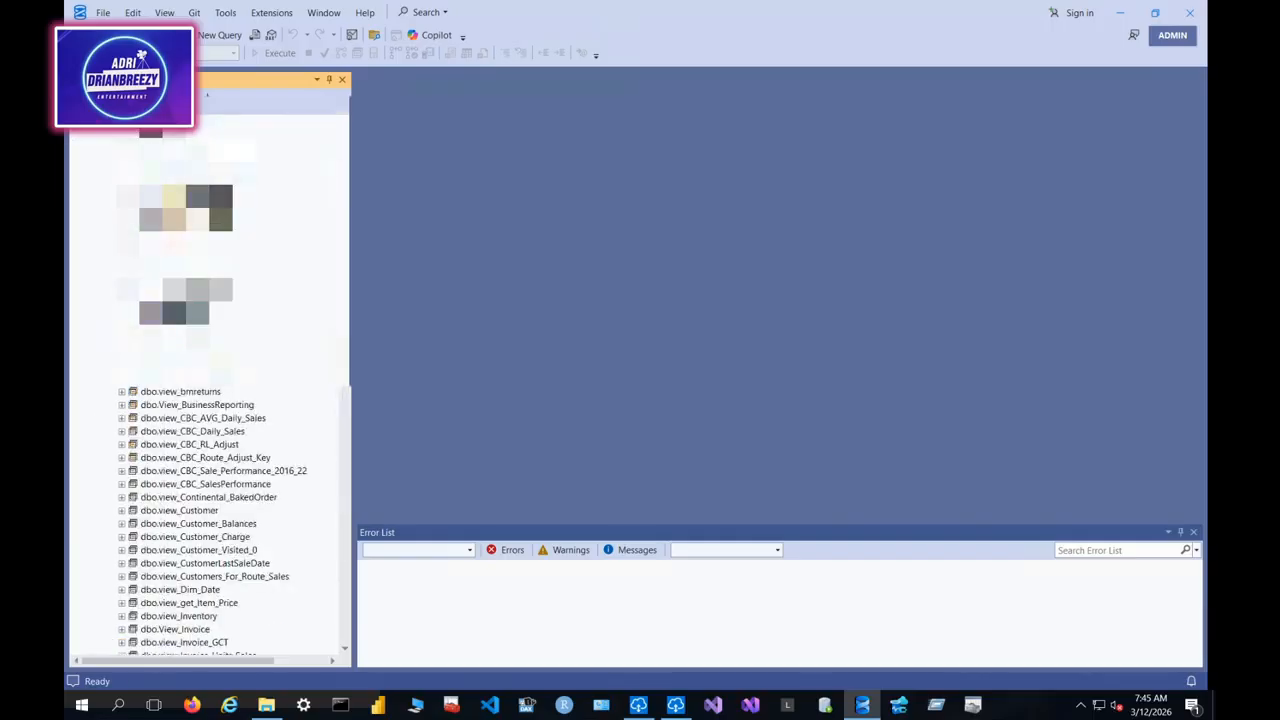
pyautogui.rightClick(152, 116)
pyautogui.press('Escape')
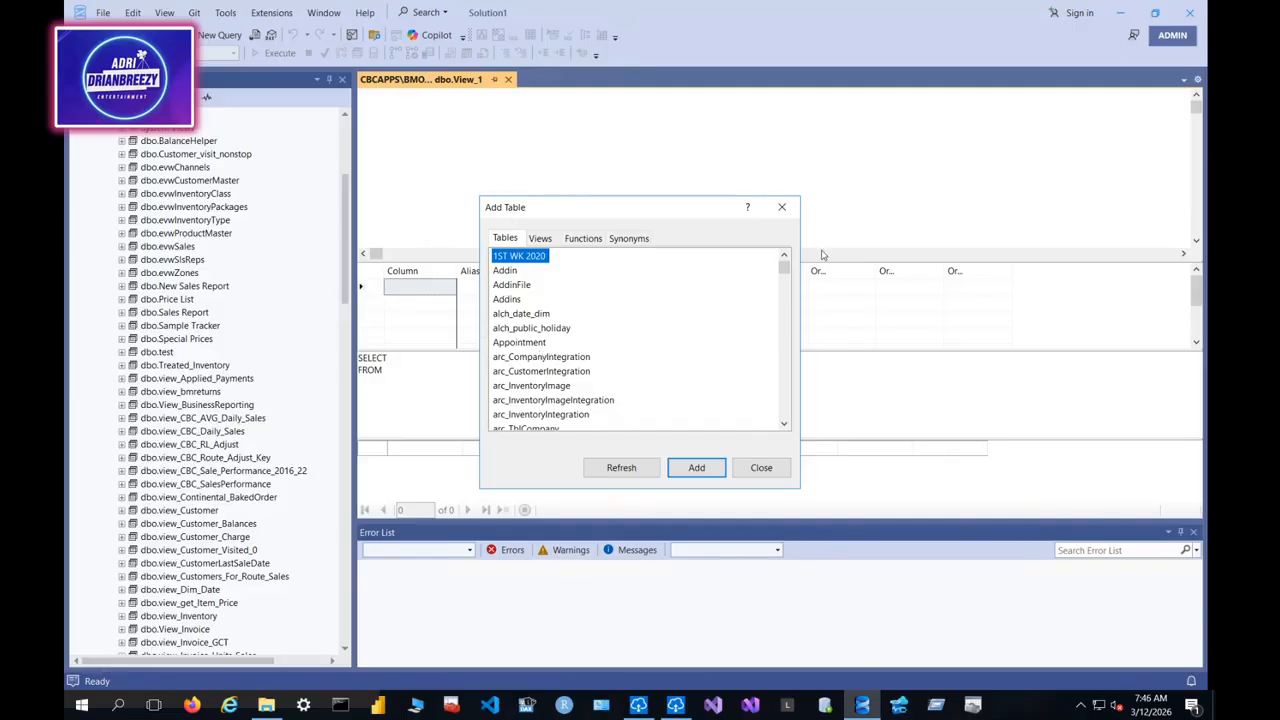
# Step: Add the Invoice, InvoiceDetail and InvTranDetail tables to the new view
pyautogui.scroll(-1, 785, 272)
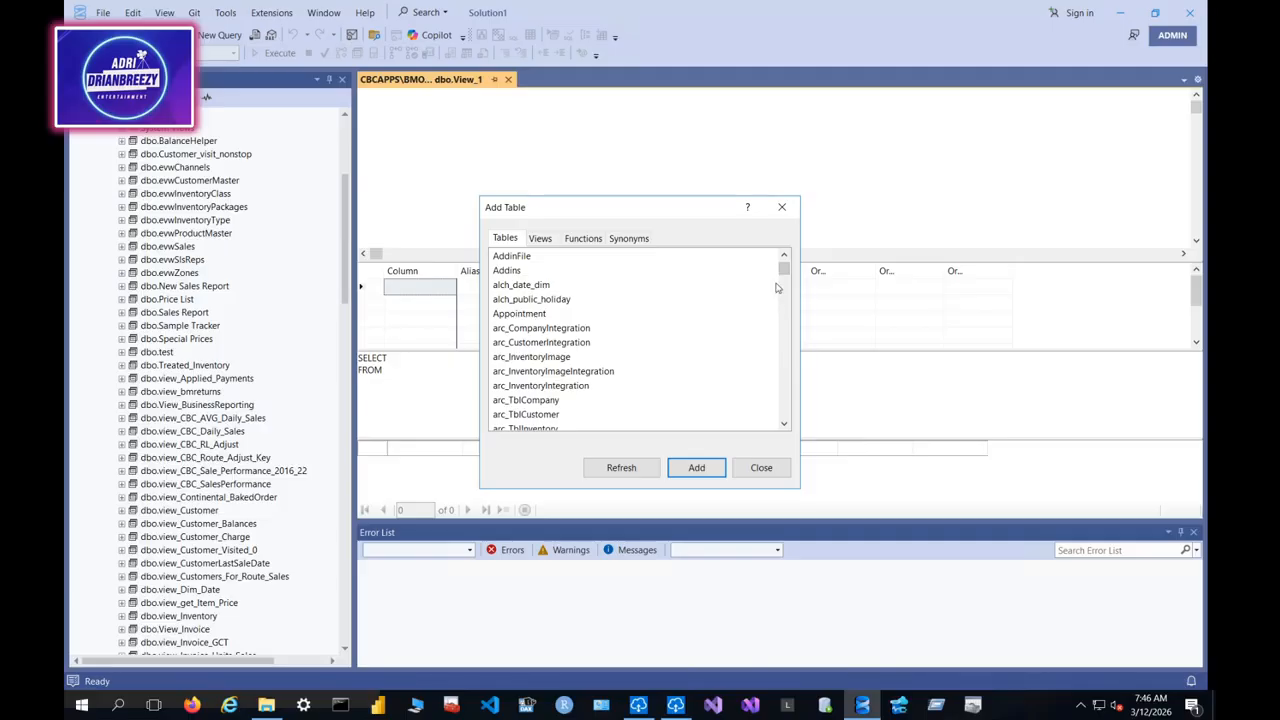
pyautogui.moveTo(784, 268); pyautogui.dragTo(782, 373)
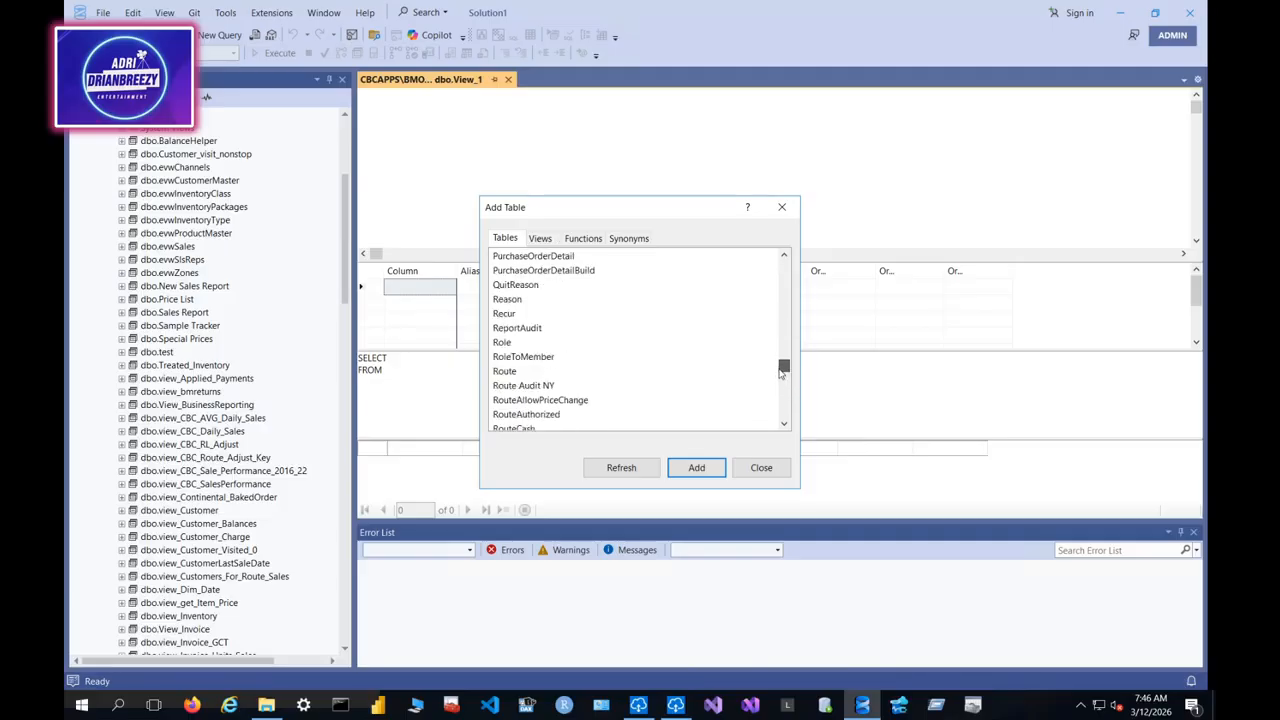
pyautogui.click(506, 371)
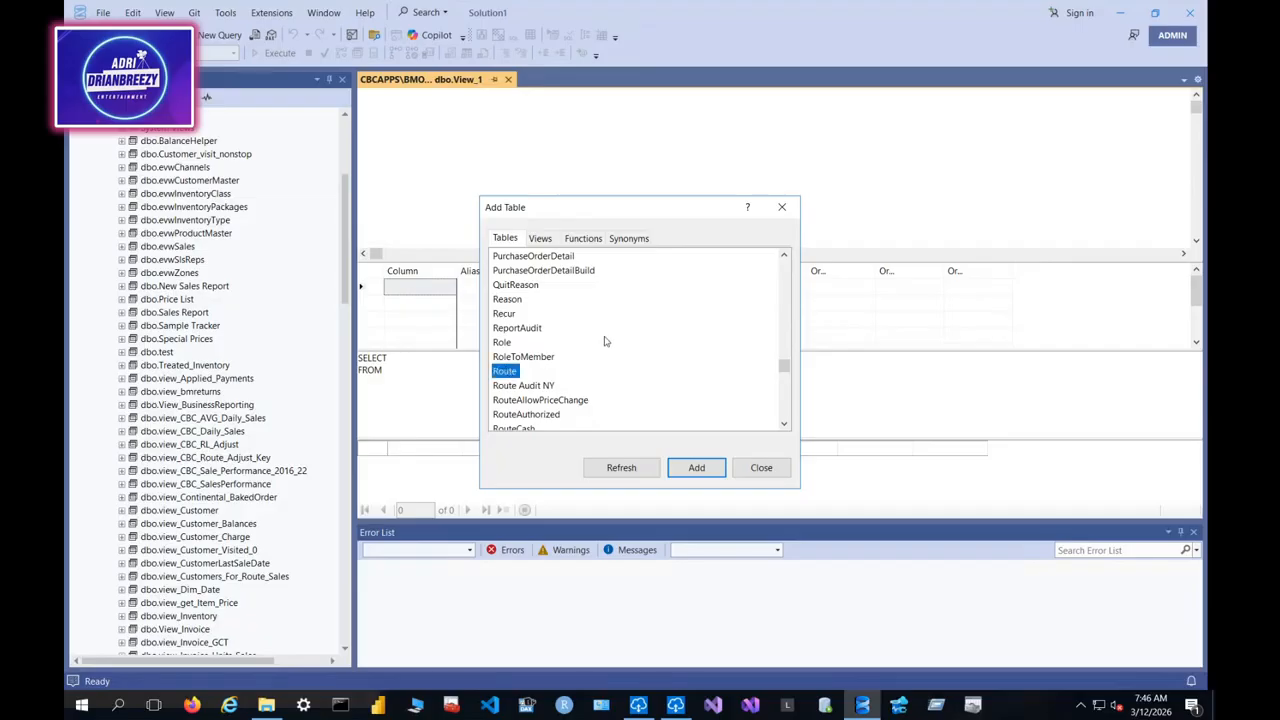
pyautogui.scroll(-3, 605, 345)
pyautogui.scroll(-6, 587, 362)
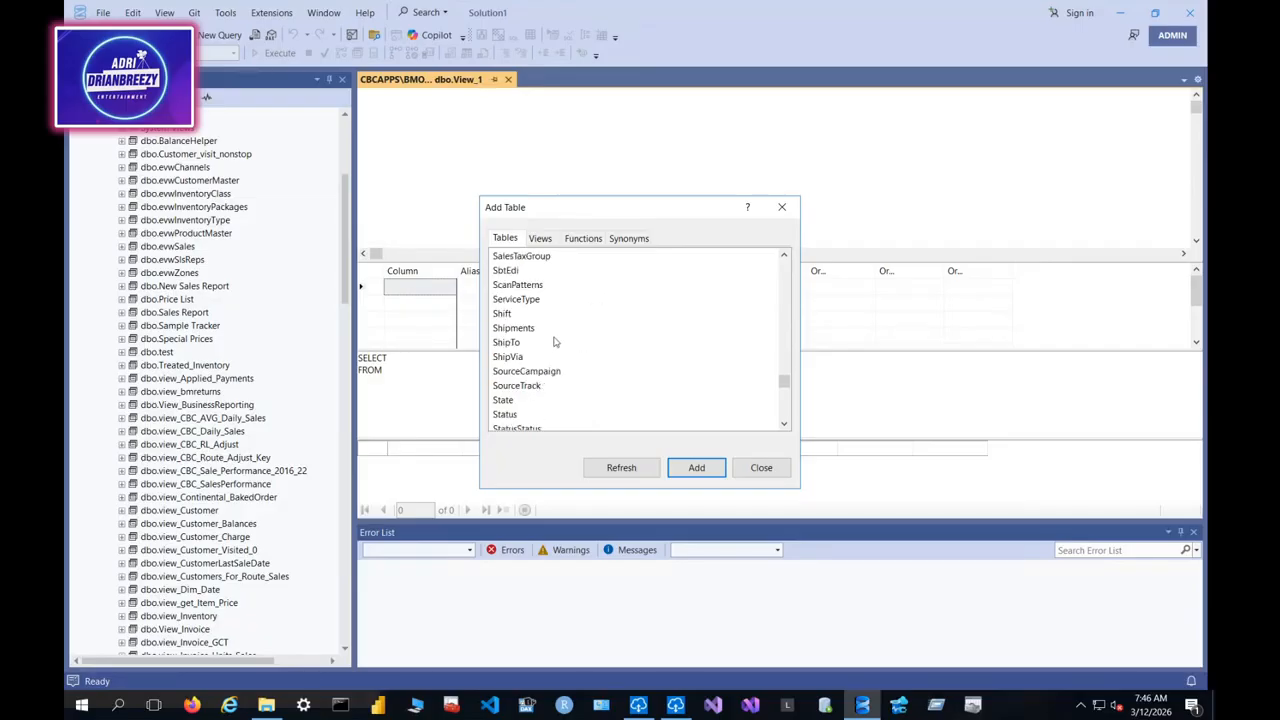
pyautogui.scroll(10, 535, 372)
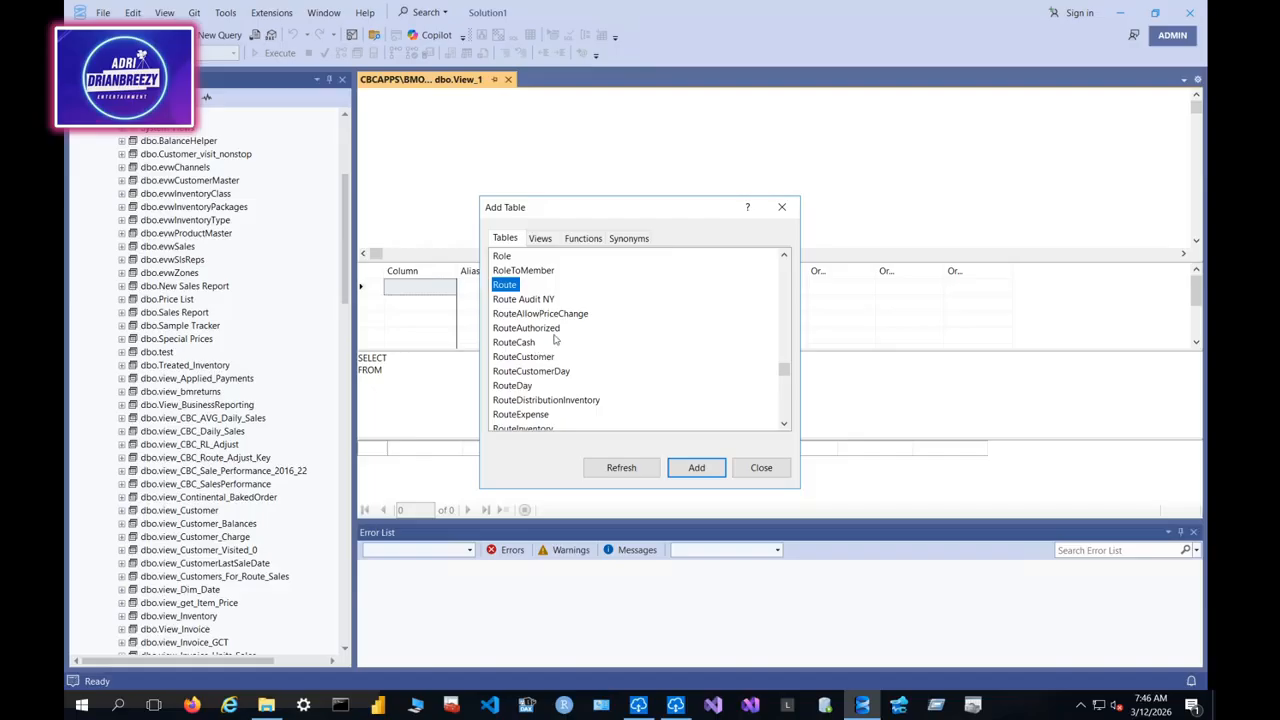
pyautogui.scroll(-15, 545, 355)
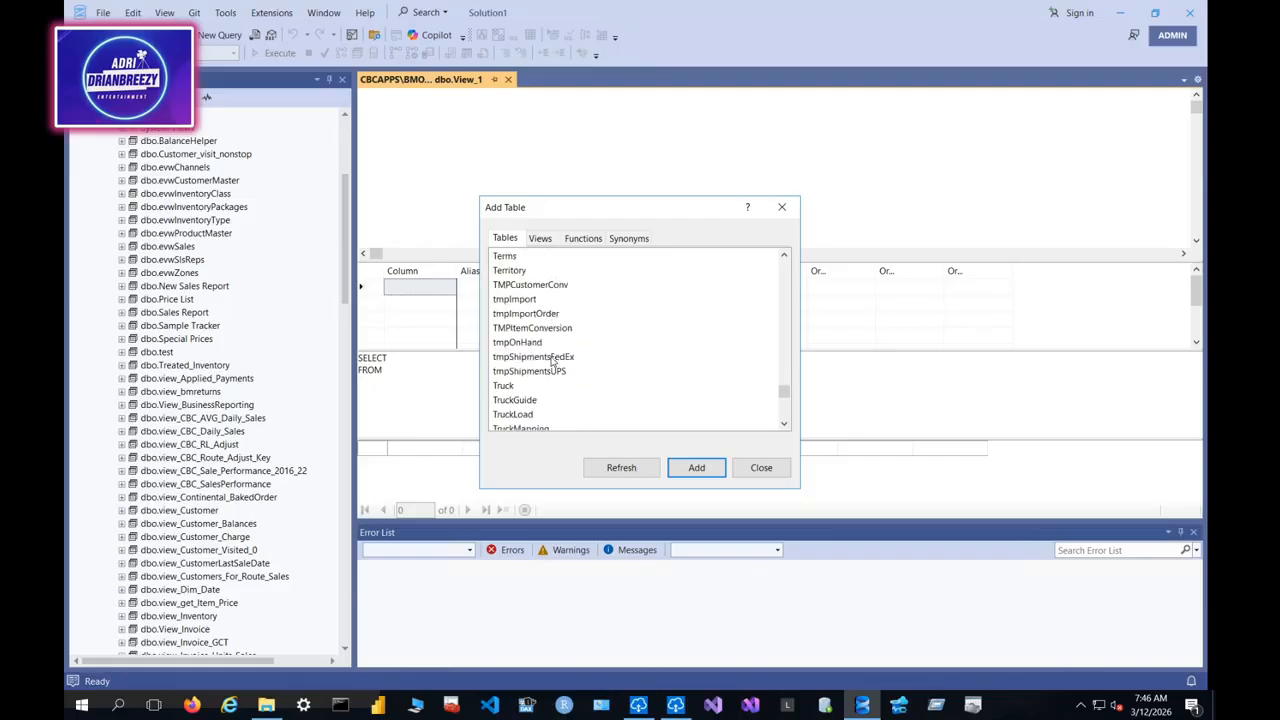
pyautogui.scroll(-8, 550, 364)
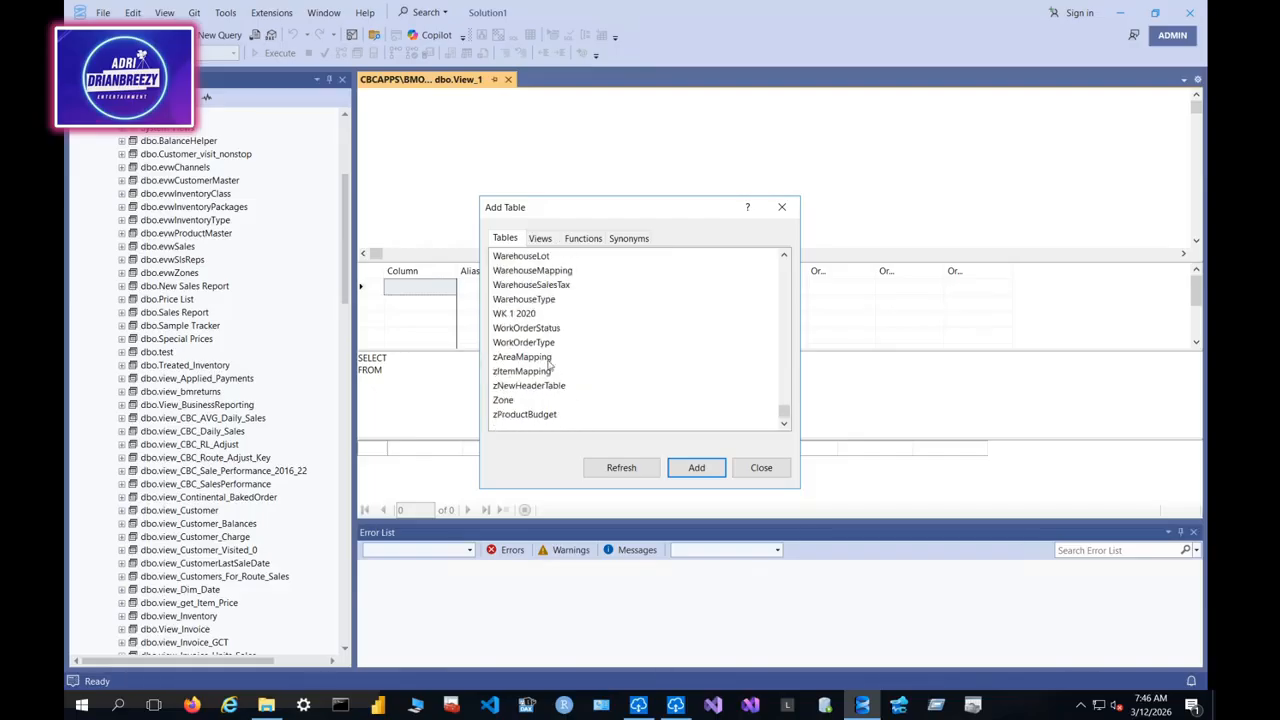
pyautogui.scroll(12, 548, 366)
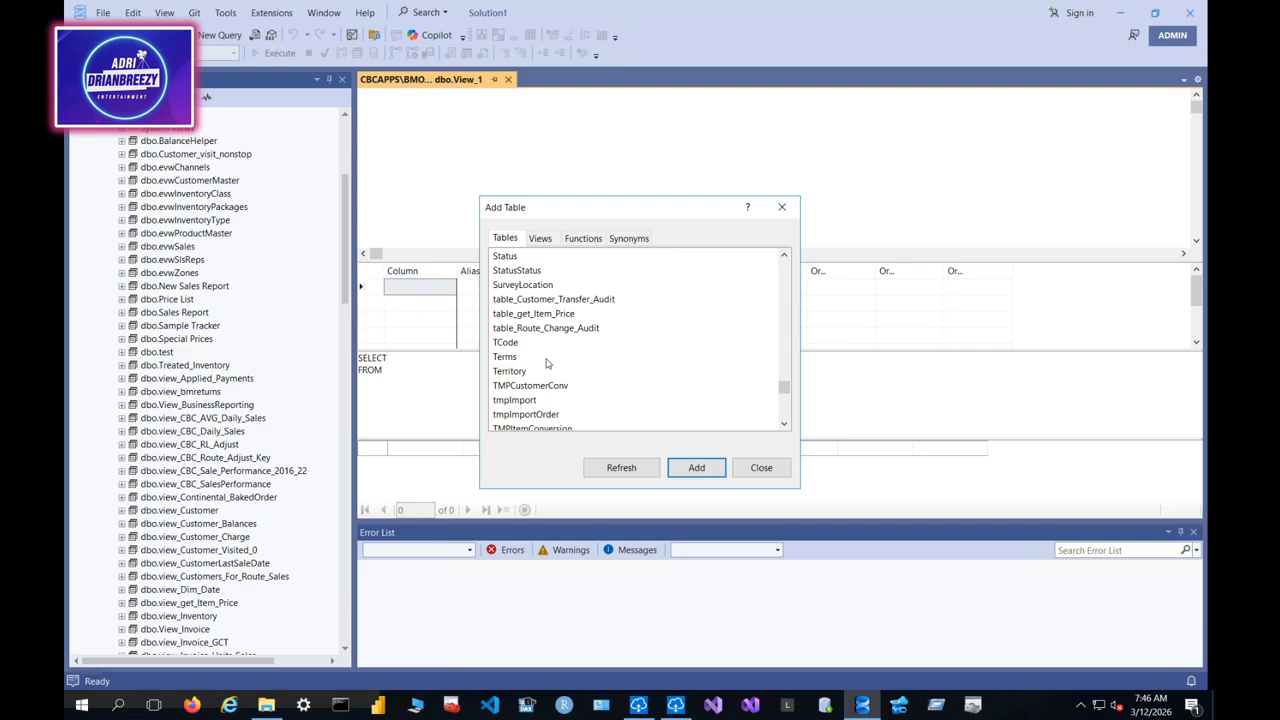
pyautogui.scroll(15, 547, 363)
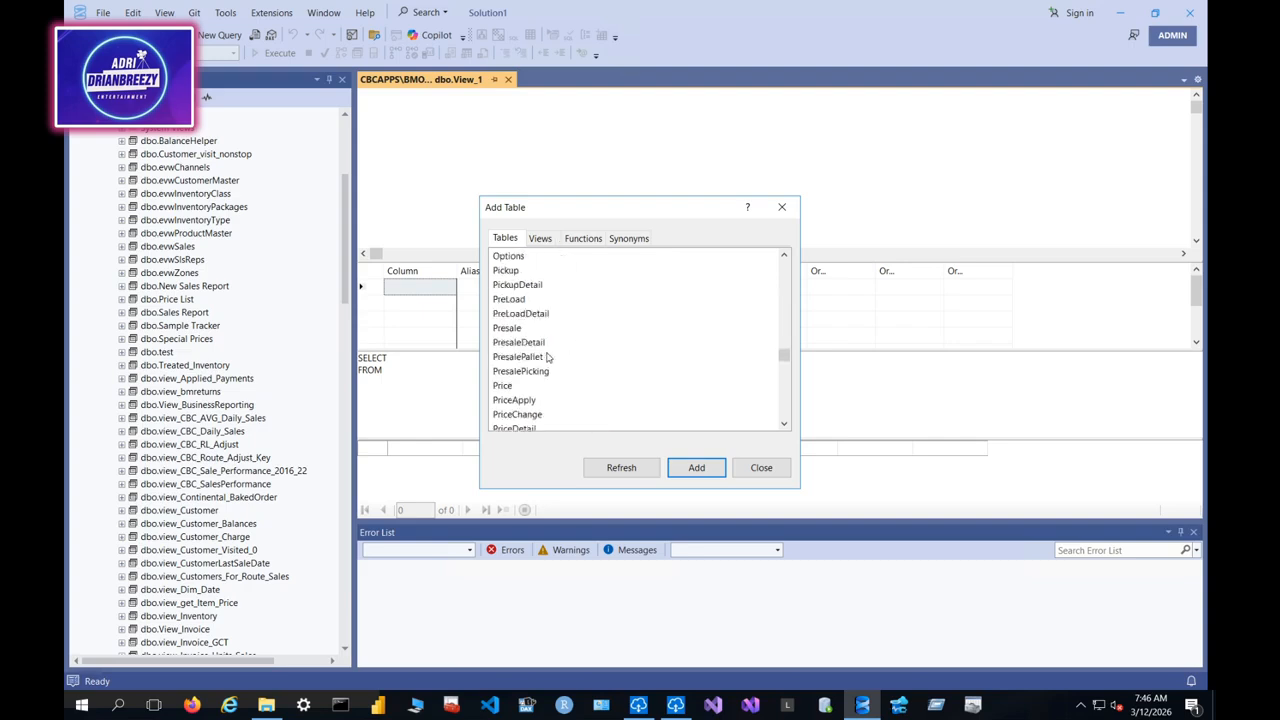
pyautogui.scroll(15, 547, 357)
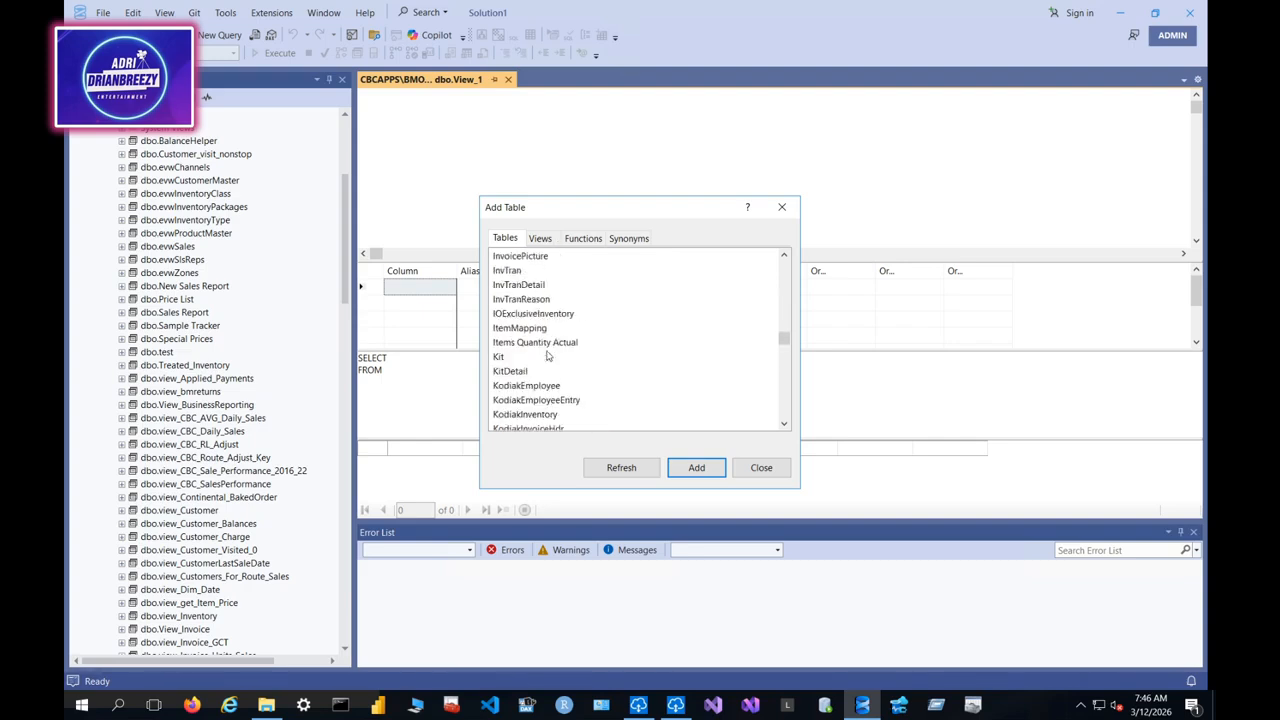
pyautogui.scroll(2, 547, 356)
pyautogui.click(510, 271)
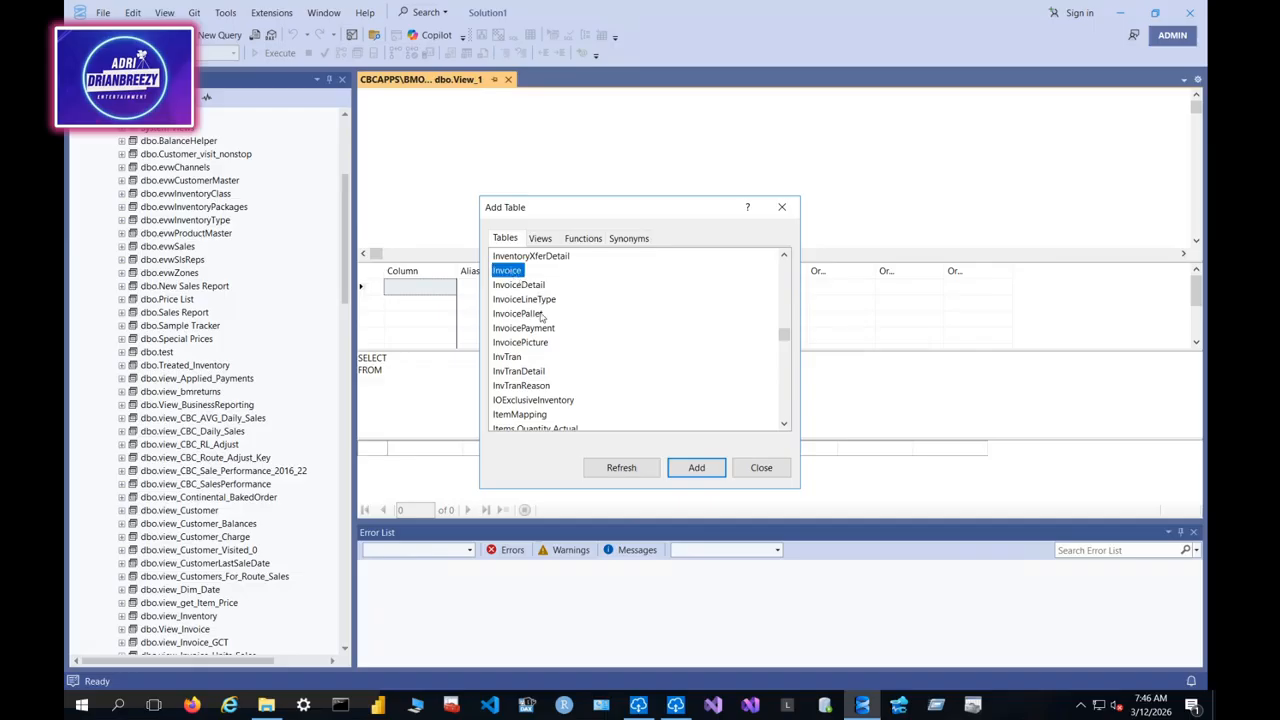
pyautogui.click(680, 468)
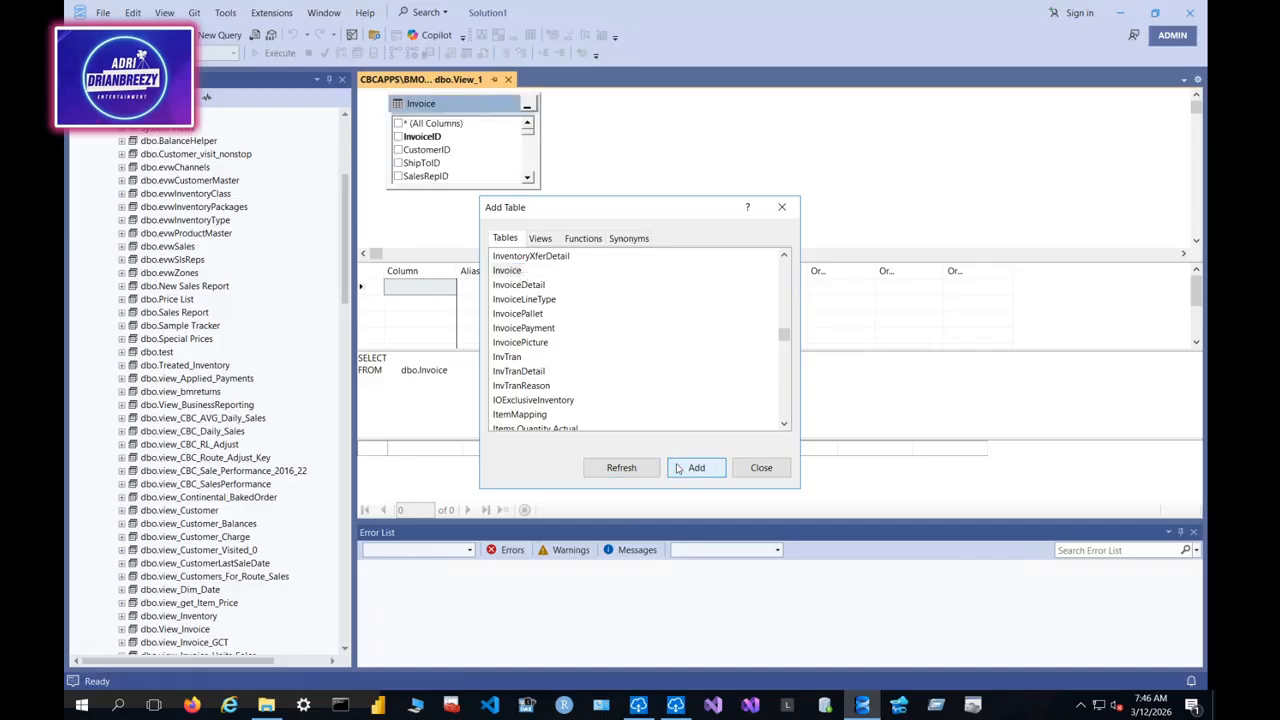
pyautogui.doubleClick(519, 285)
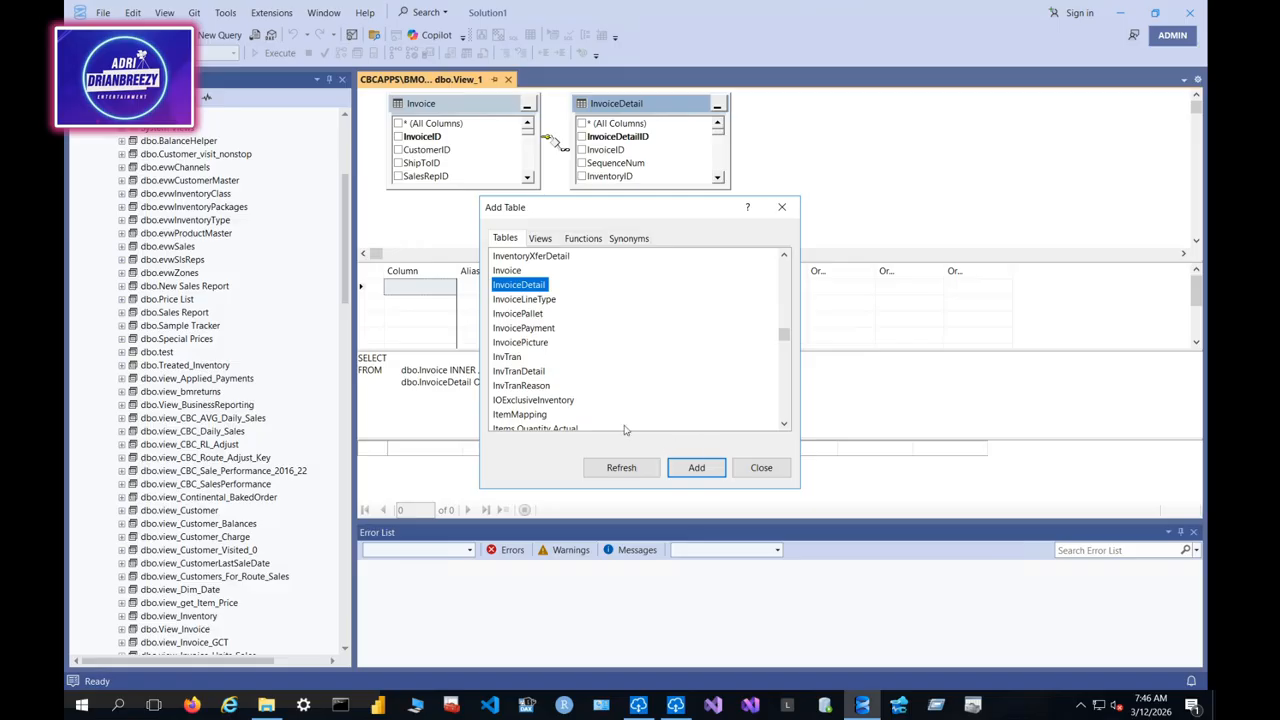
pyautogui.doubleClick(527, 373)
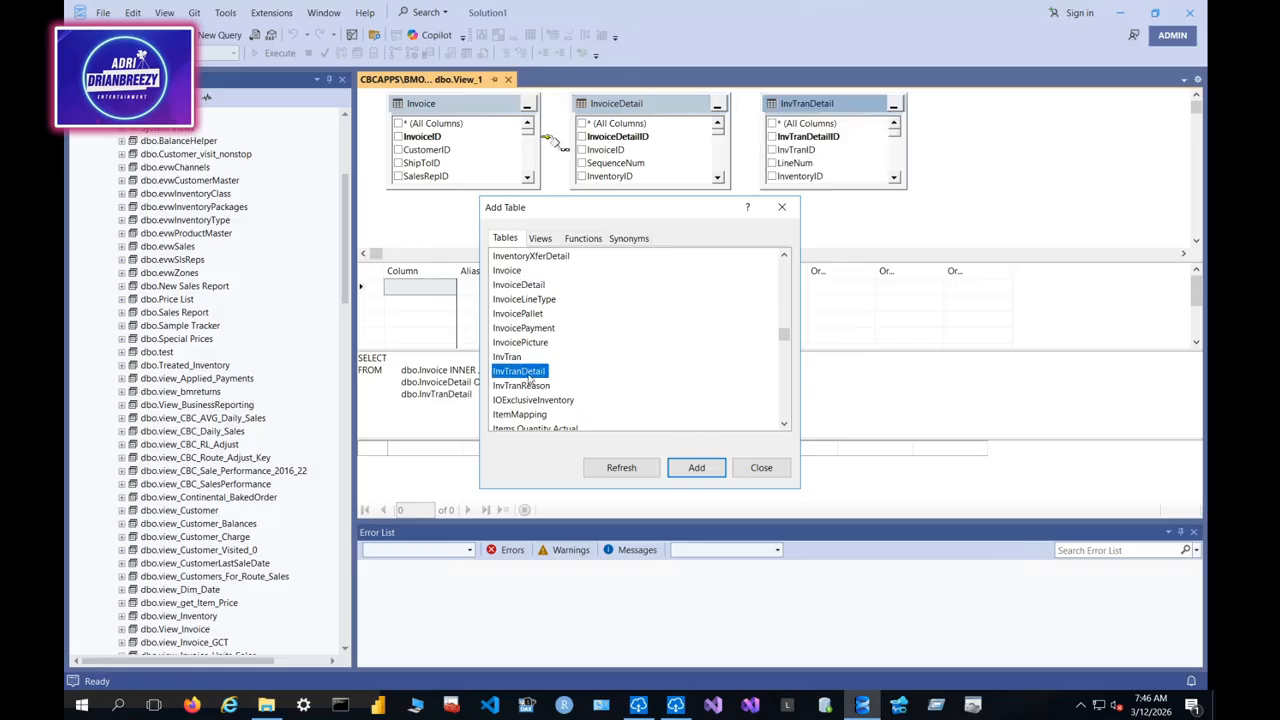
# Step: Finish adding tables and replace the view's SQL with the copied query joining invoices, reps, routes, operators, trucks and customers, with minutes_duration
pyautogui.click(779, 210)
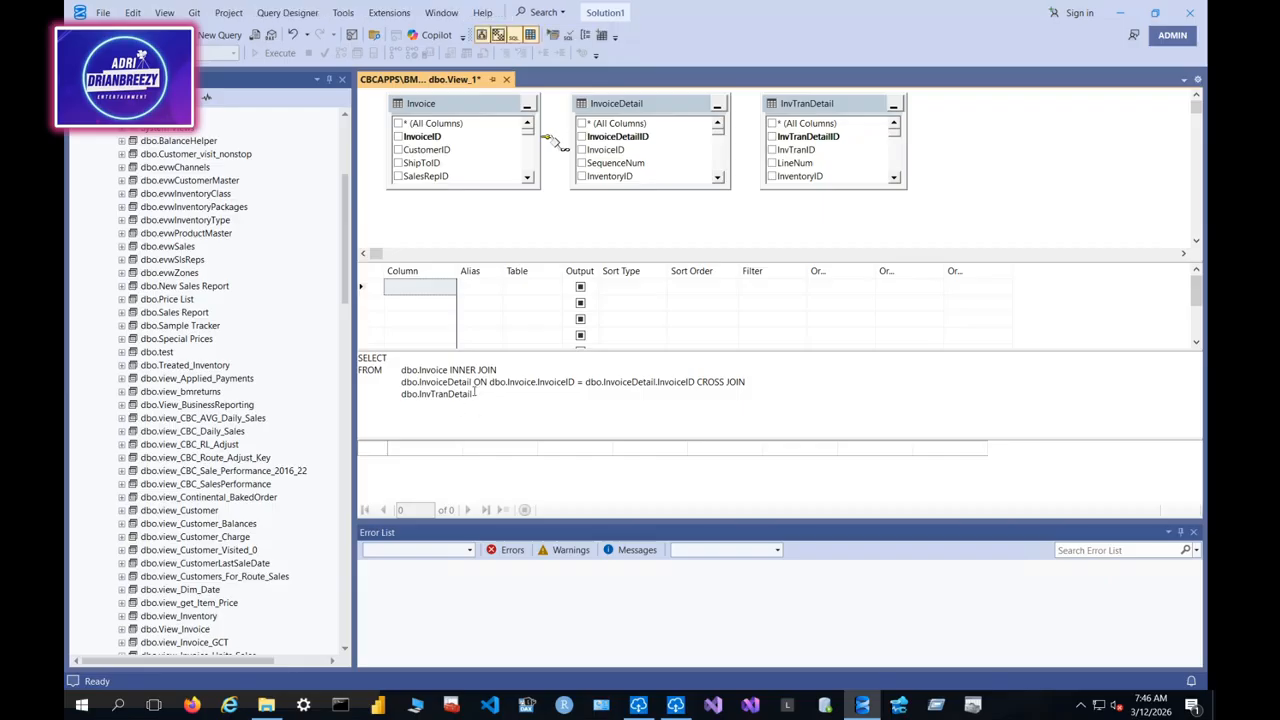
pyautogui.moveTo(495, 397); pyautogui.dragTo(358, 357)
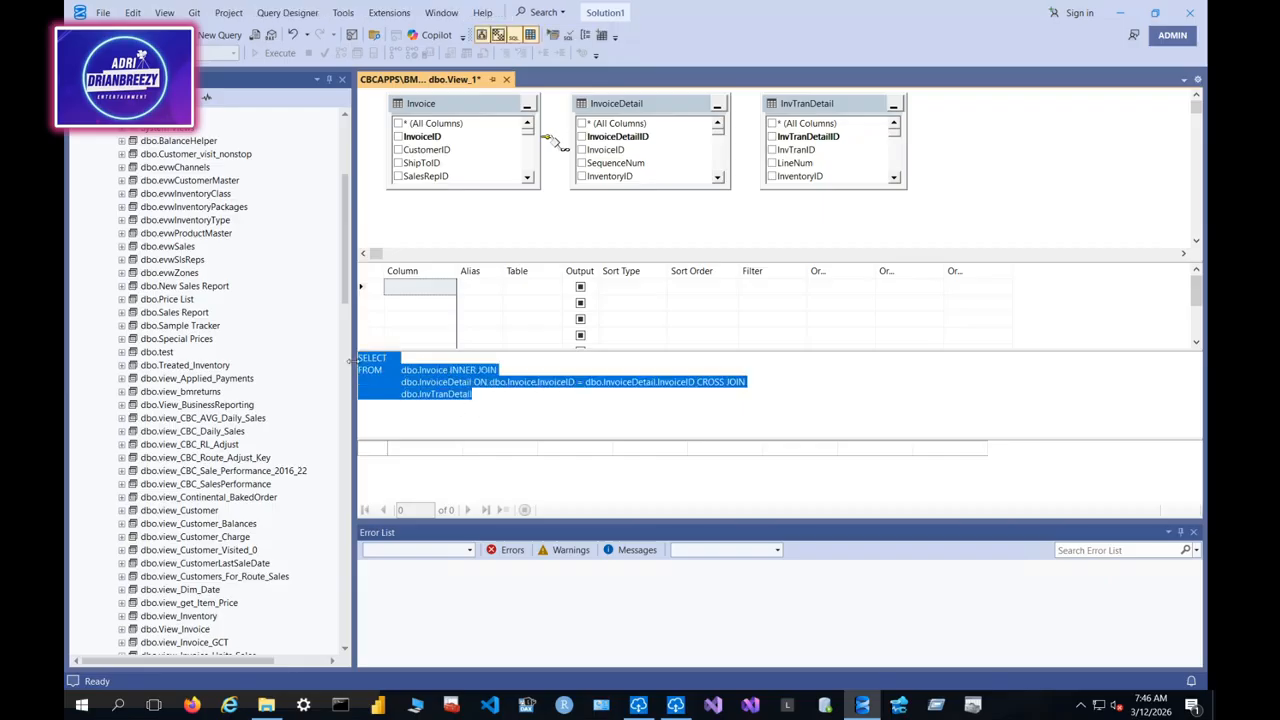
pyautogui.press('Delete')
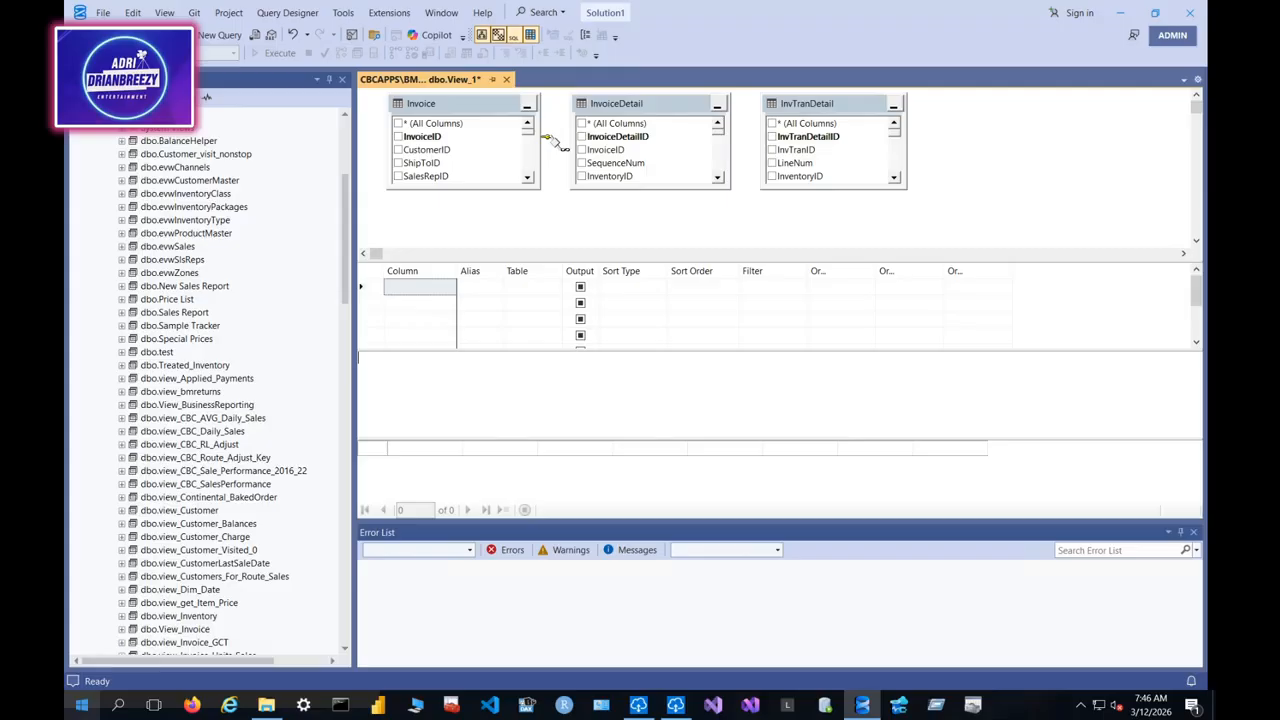
pyautogui.hotkey('ctrl', 'v')
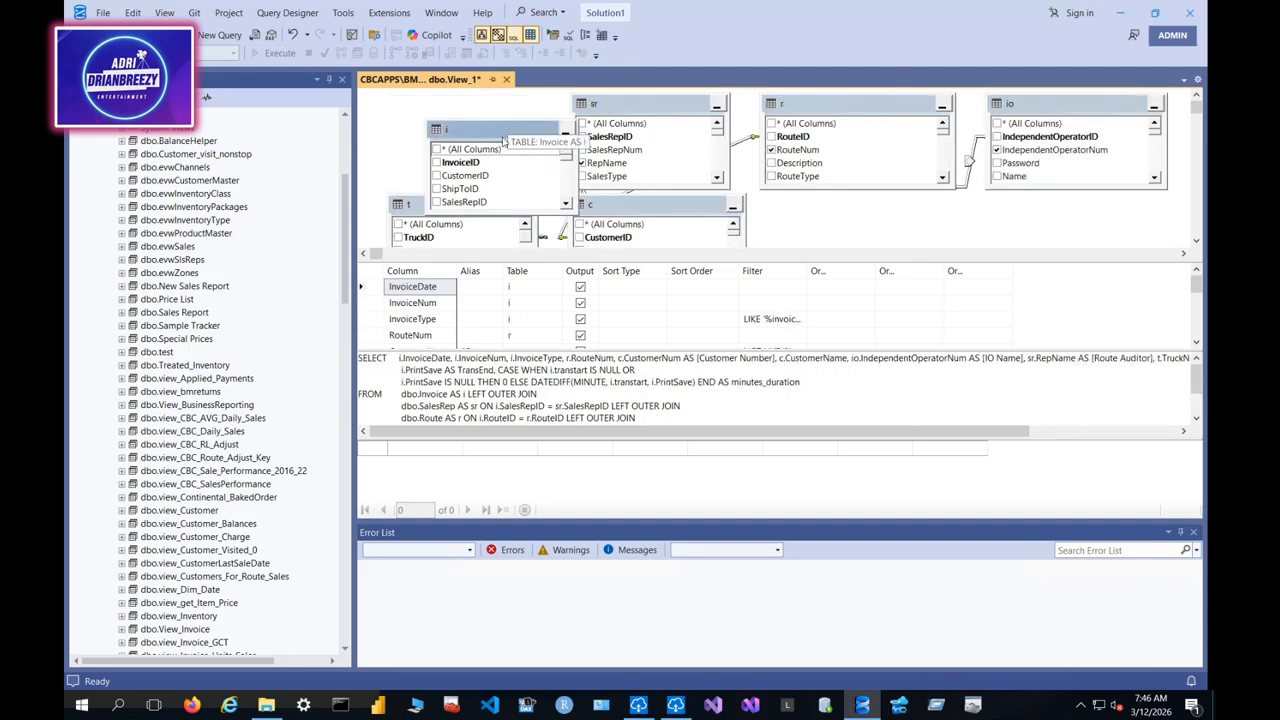
pyautogui.moveTo(503, 140); pyautogui.dragTo(471, 121)
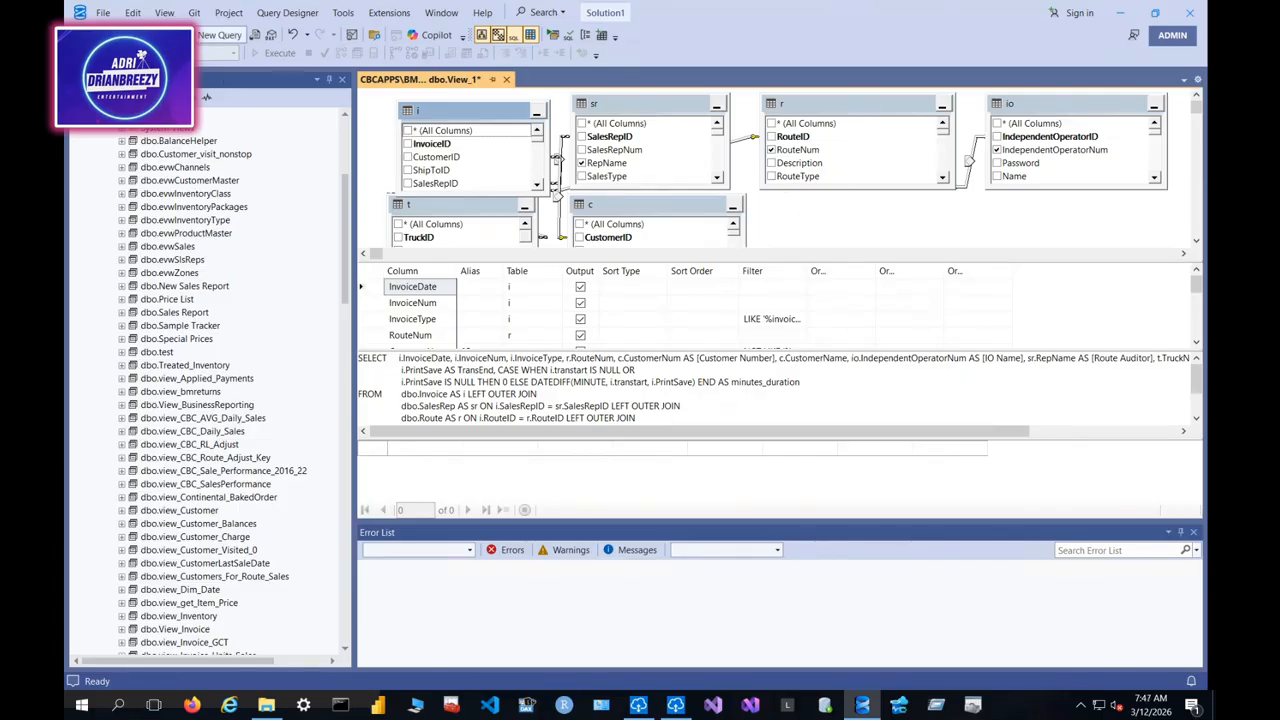
# Step: Execute the view's complete SQL statement and stop retrieving rows once the first results load
pyautogui.hotkey('ctrl', 's')
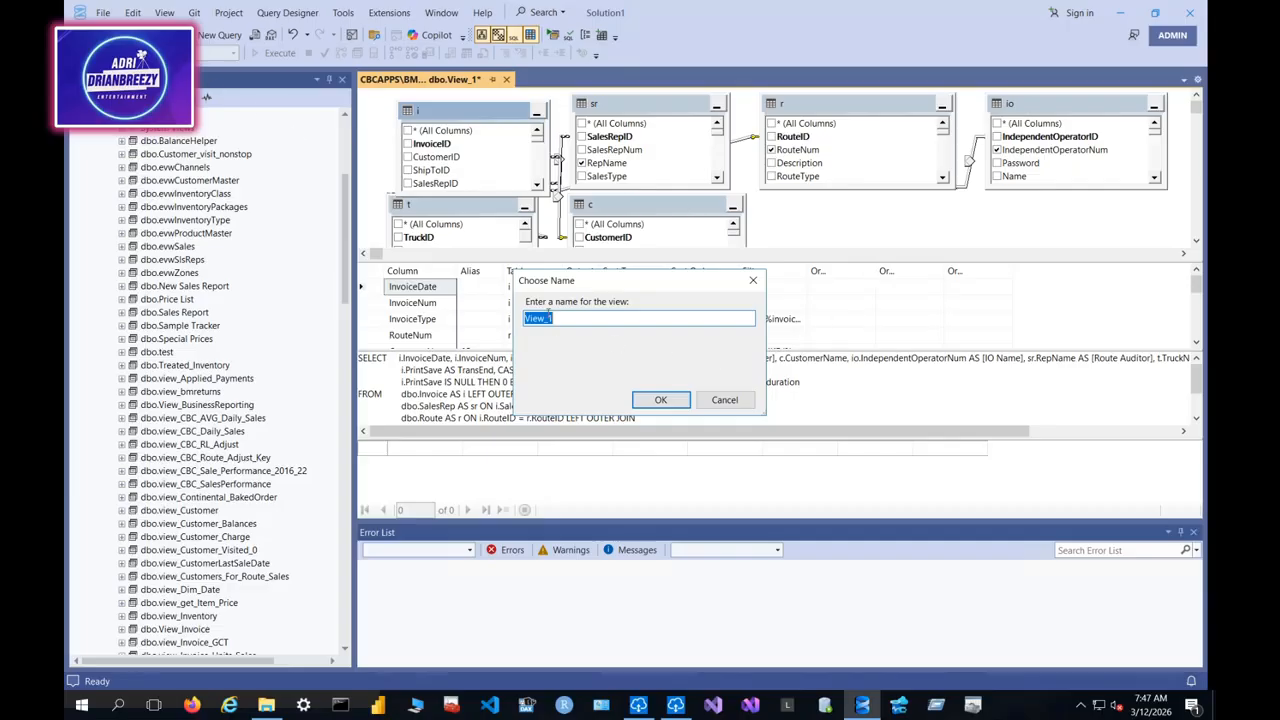
pyautogui.click(728, 400)
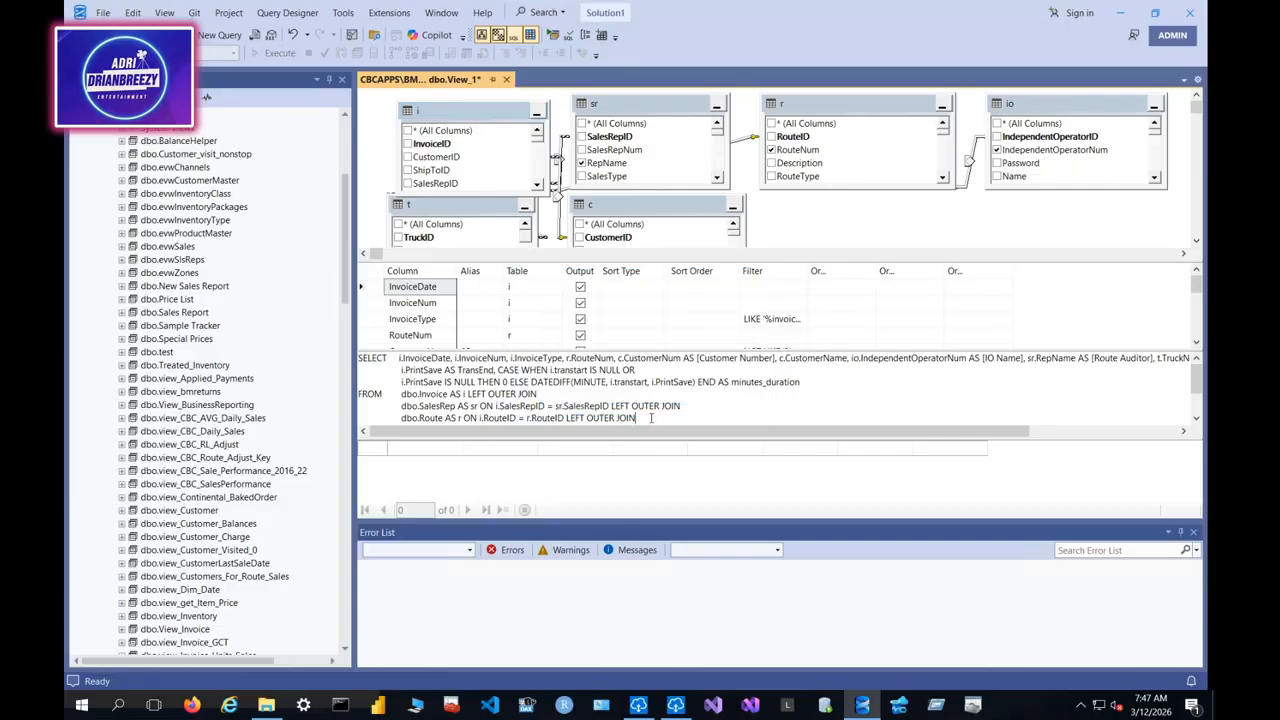
pyautogui.scroll(-2, 656, 410)
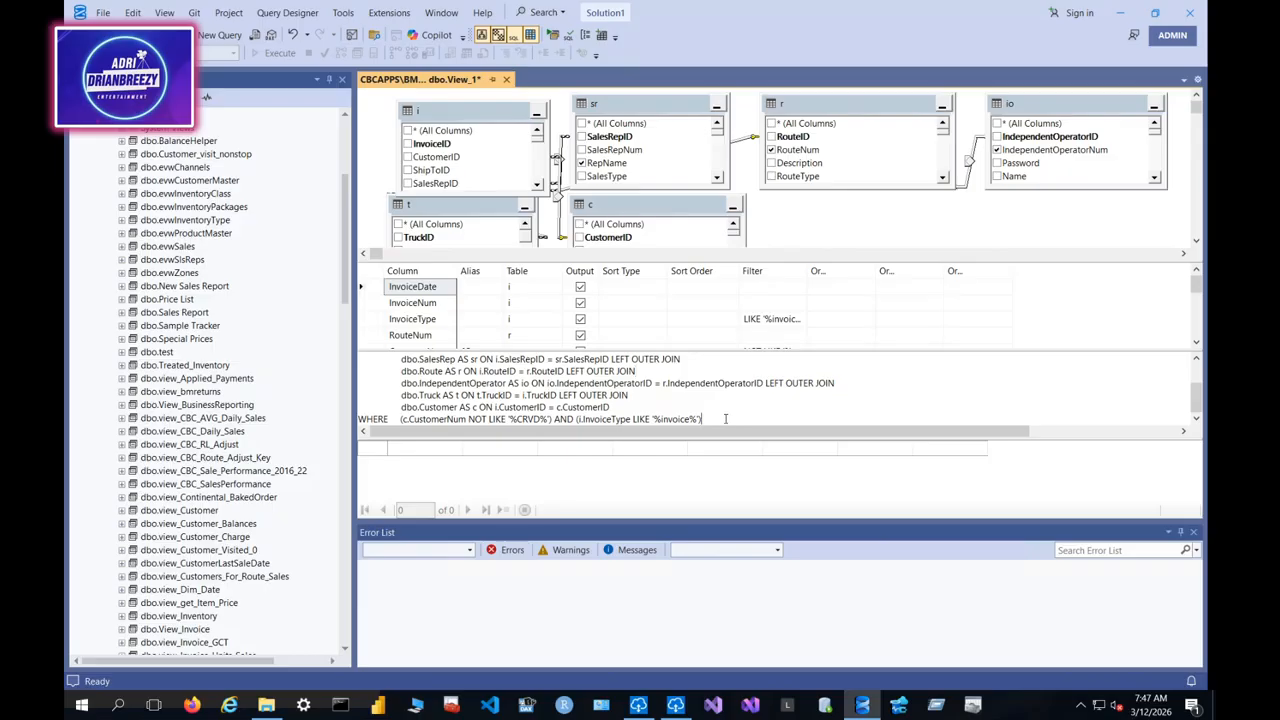
pyautogui.moveTo(703, 419); pyautogui.dragTo(358, 333)
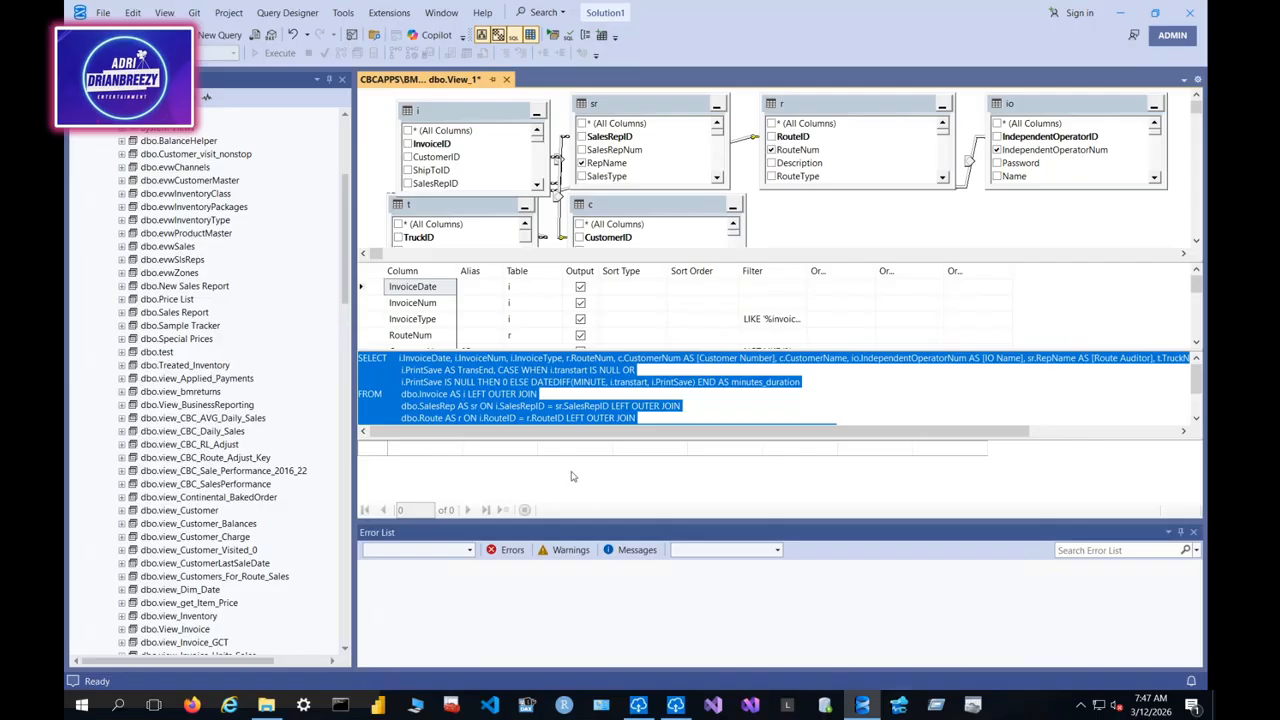
pyautogui.rightClick(575, 416)
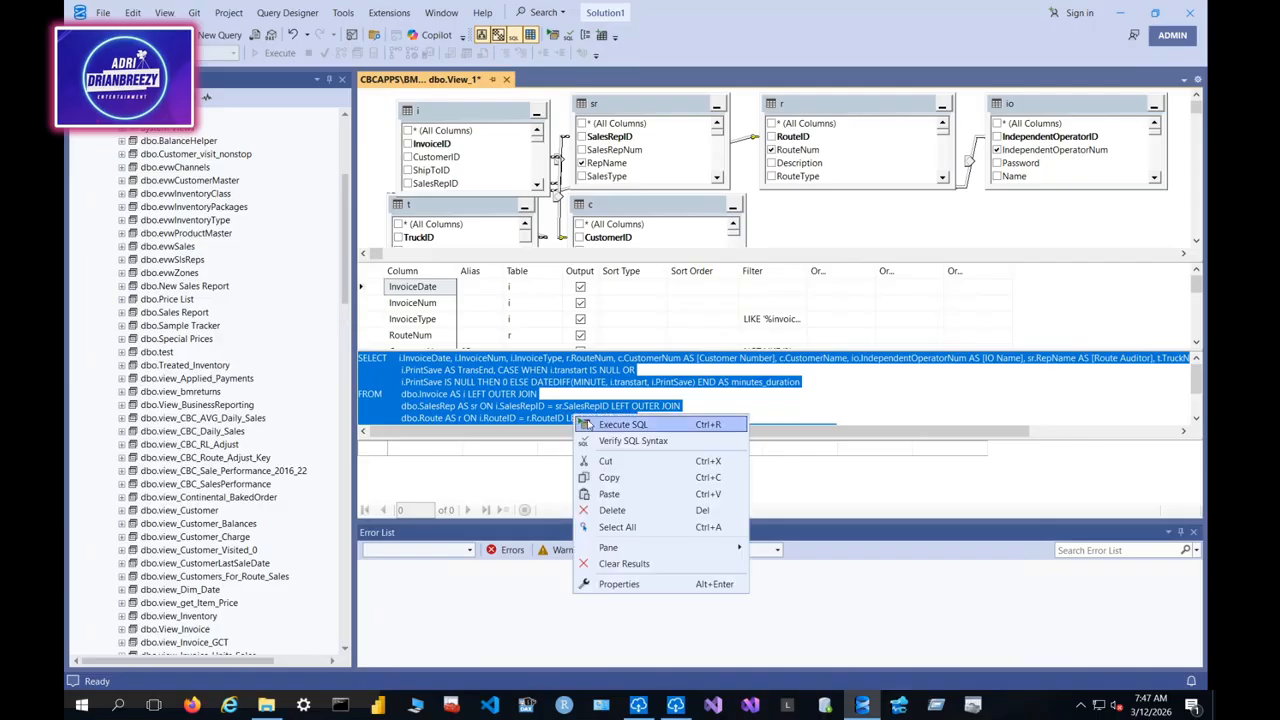
pyautogui.click(588, 425)
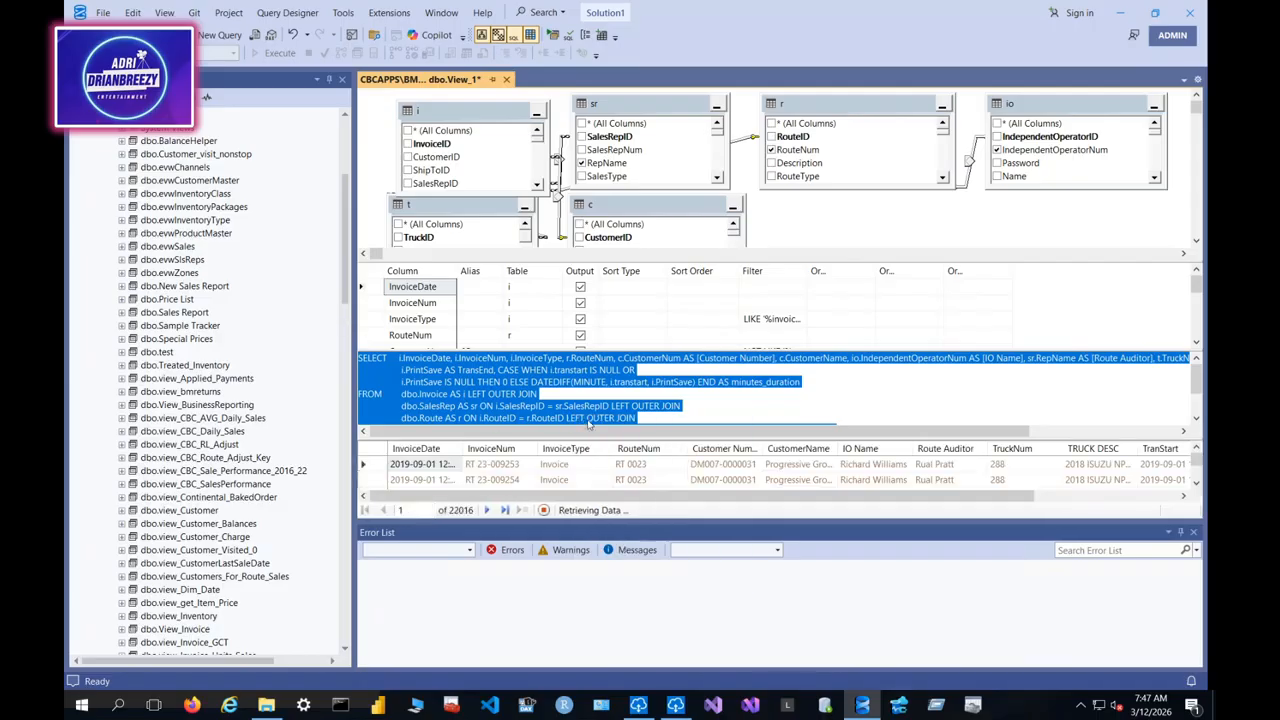
pyautogui.click(543, 510)
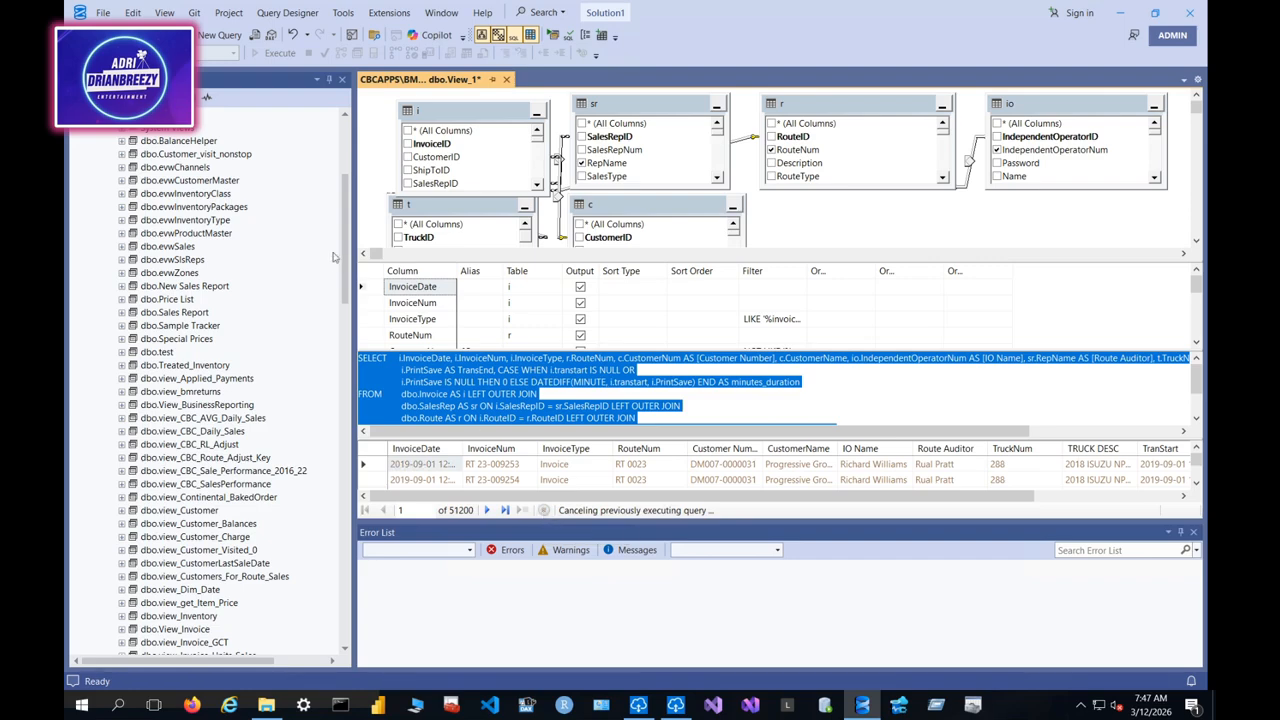
# Step: Save the view as vw_CBC_RouteStopDuration and close its design
pyautogui.hotkey('ctrl', 's')
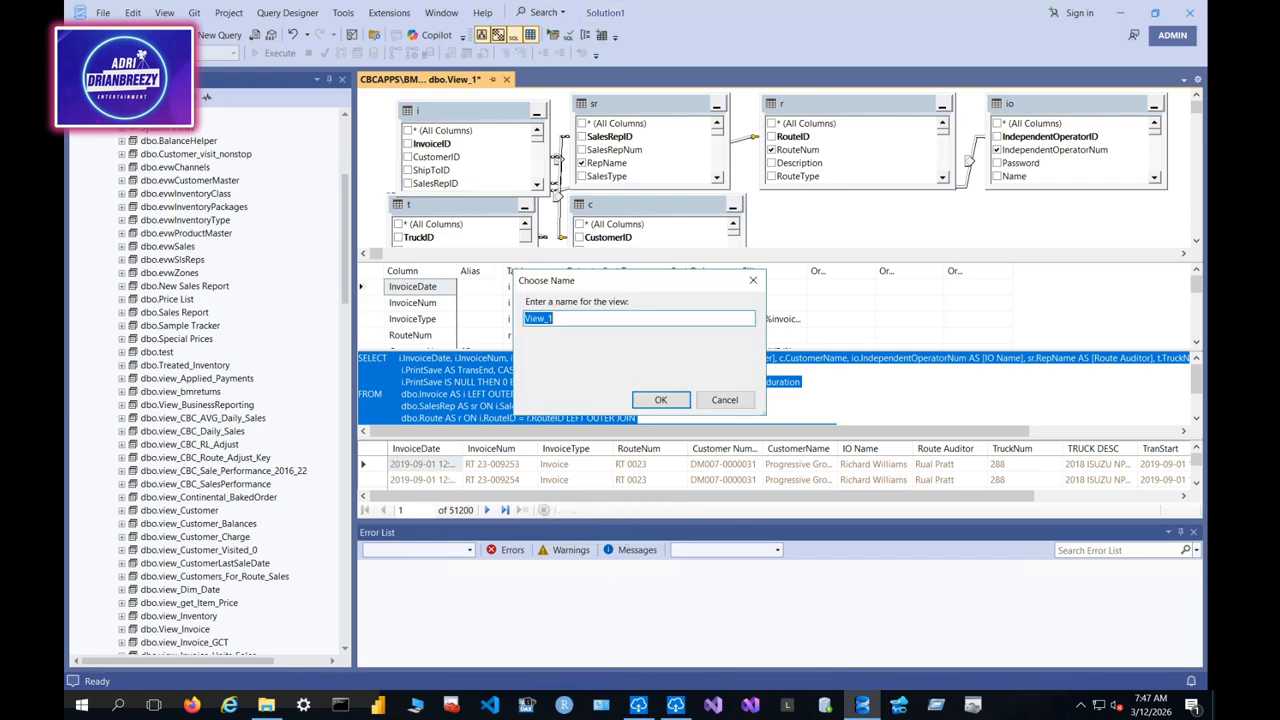
pyautogui.write('Vw_RouteStopDuration')
pyautogui.click(538, 318)
pyautogui.write('CBC_')
pyautogui.click(661, 400)
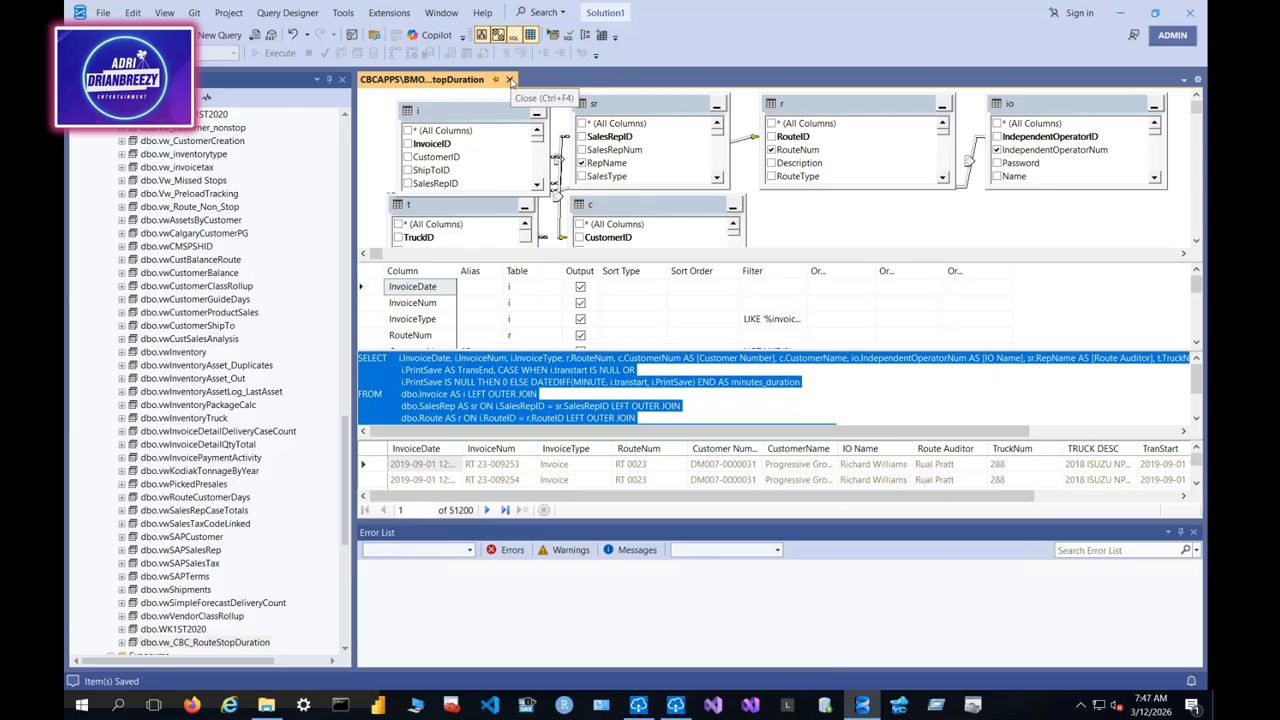
pyautogui.click(510, 80)
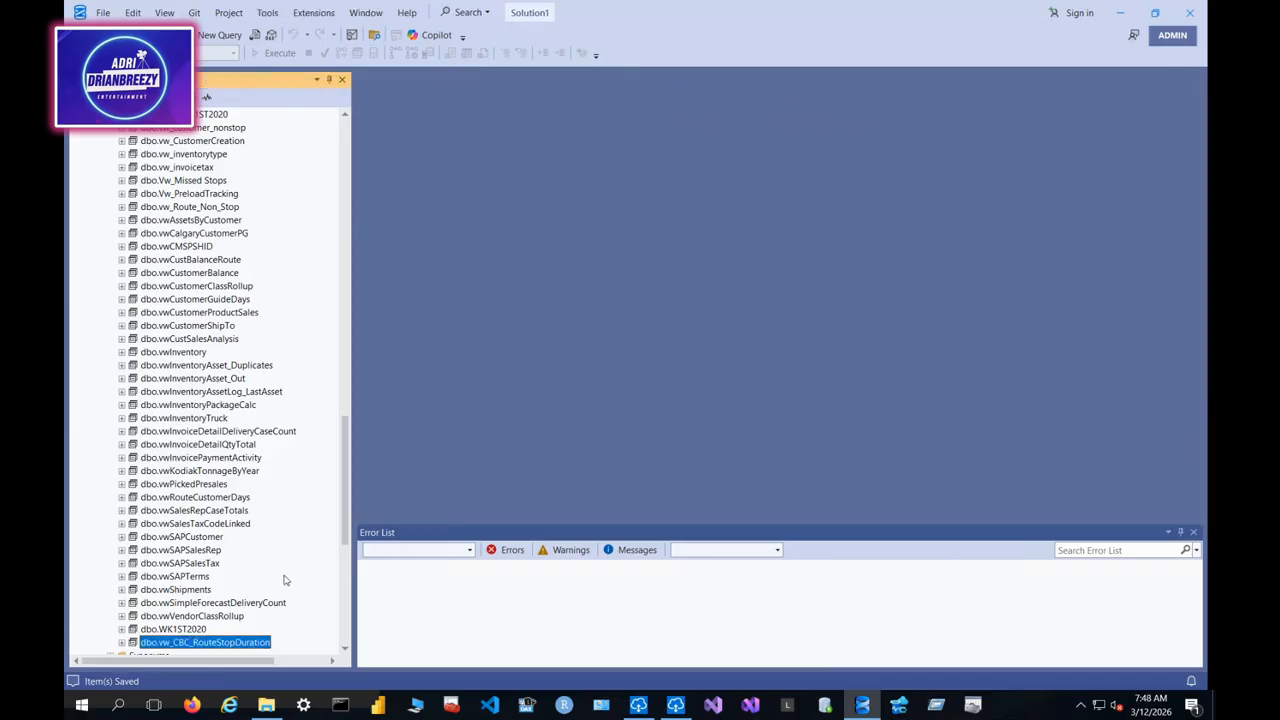
# Step: Query the top 1000 rows of the vw_CBC_RouteStopDuration view
pyautogui.scroll(-2, 284, 580)
pyautogui.rightClick(249, 565)
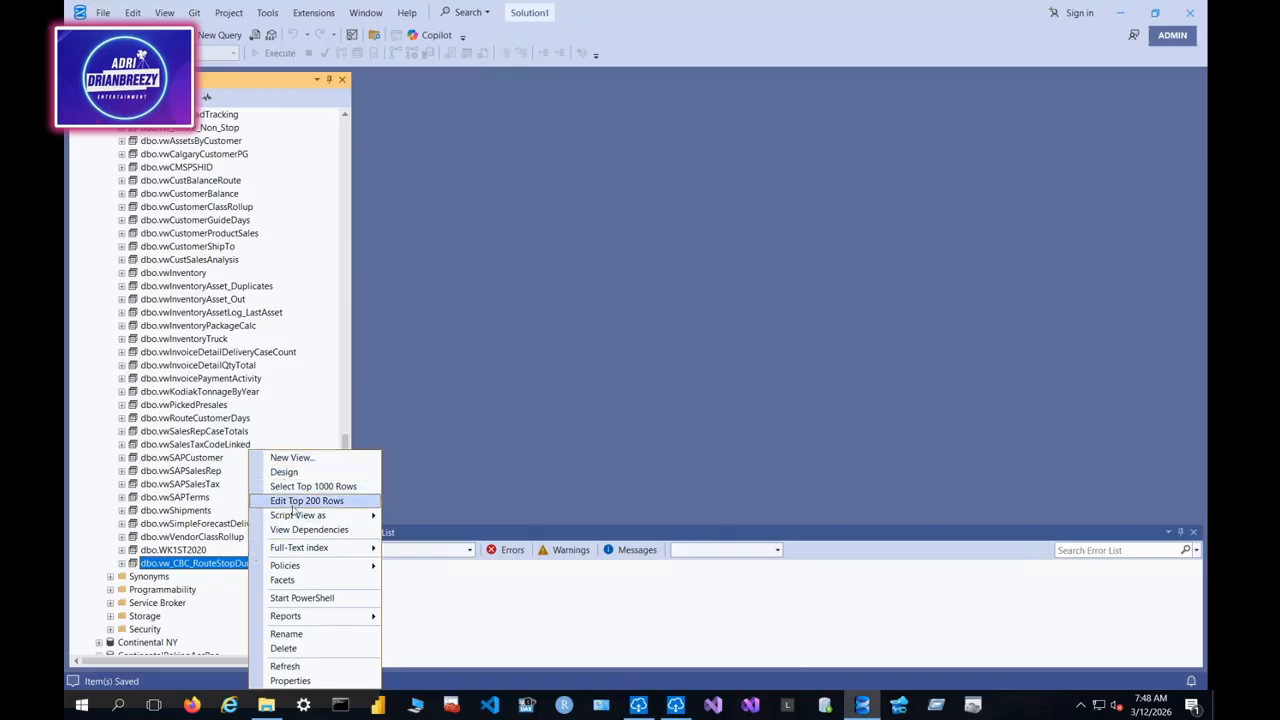
pyautogui.click(291, 487)
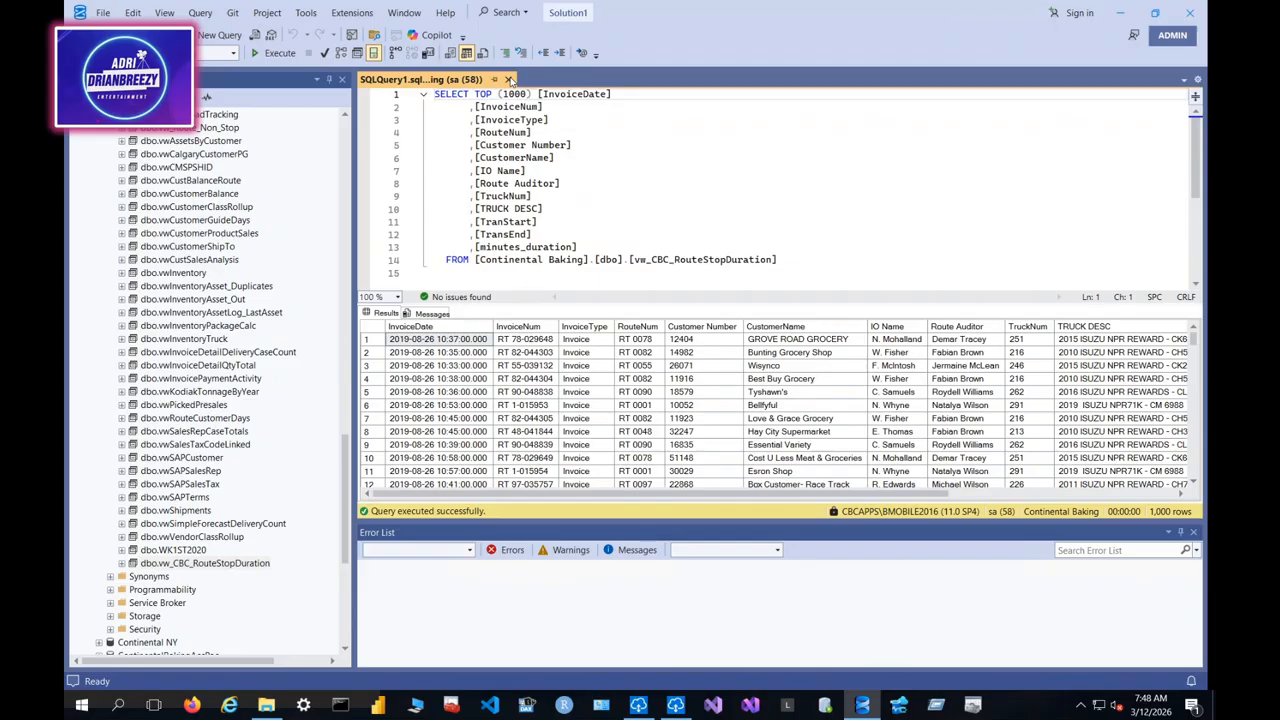
# Step: Close the top 1000 rows query and script the vw_CBC_RouteStopDuration view as ALTER to a new query editor window
pyautogui.click(509, 79)
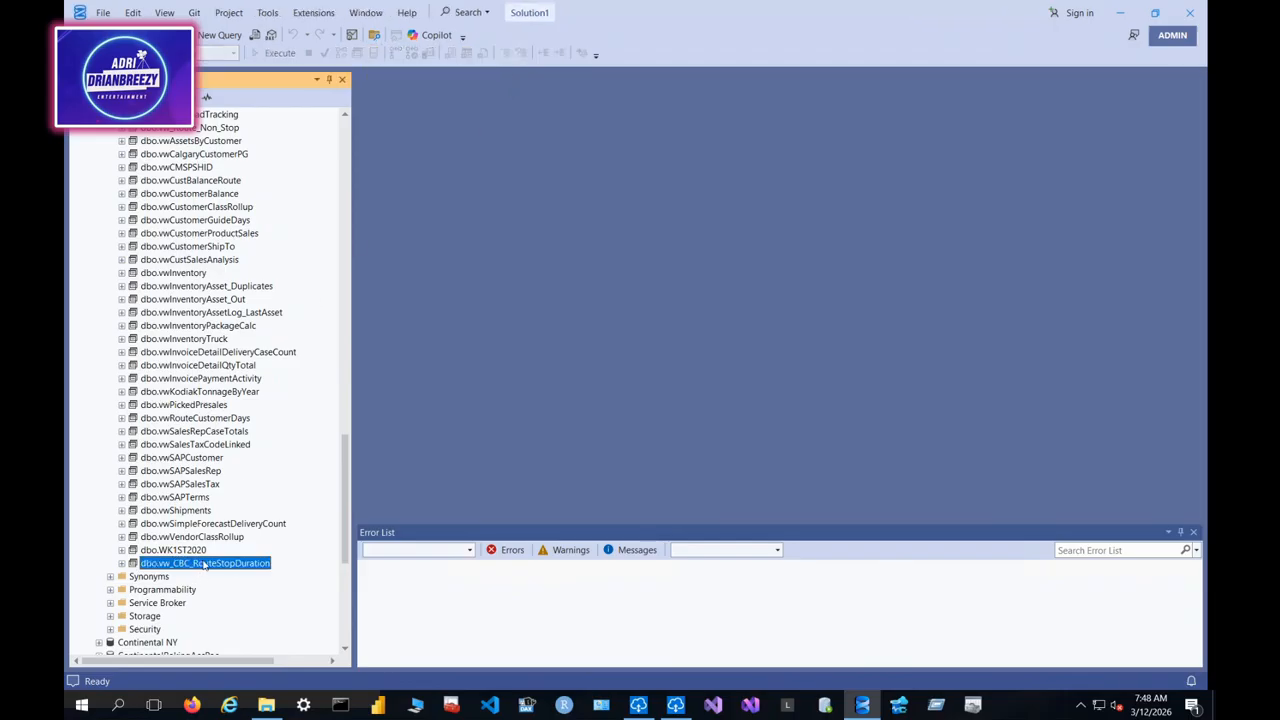
pyautogui.rightClick(204, 565)
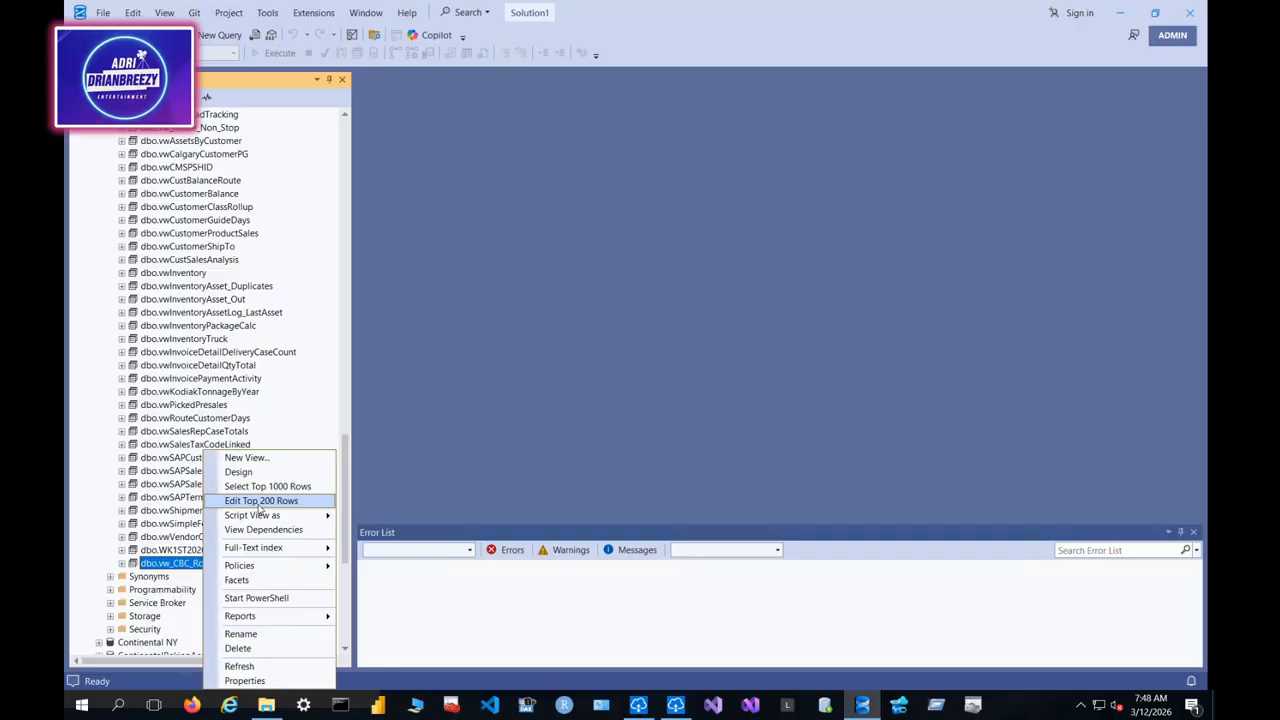
pyautogui.moveTo(268, 520)
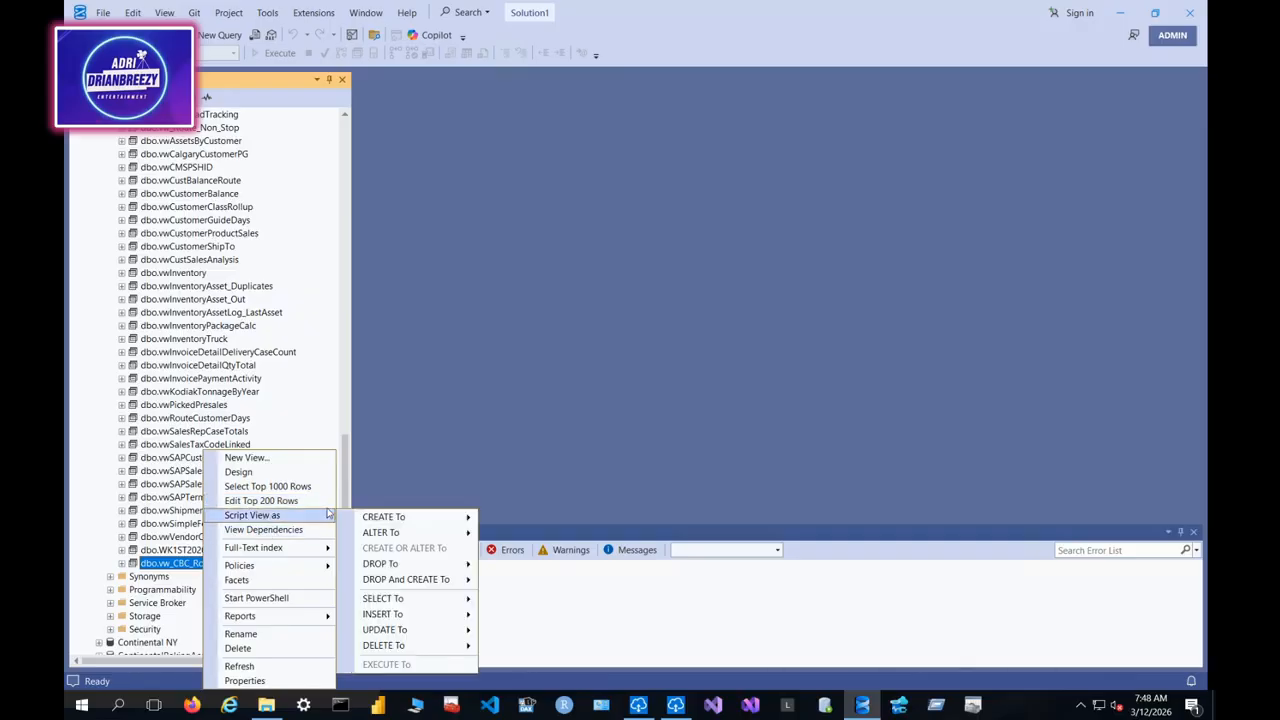
pyautogui.moveTo(401, 534)
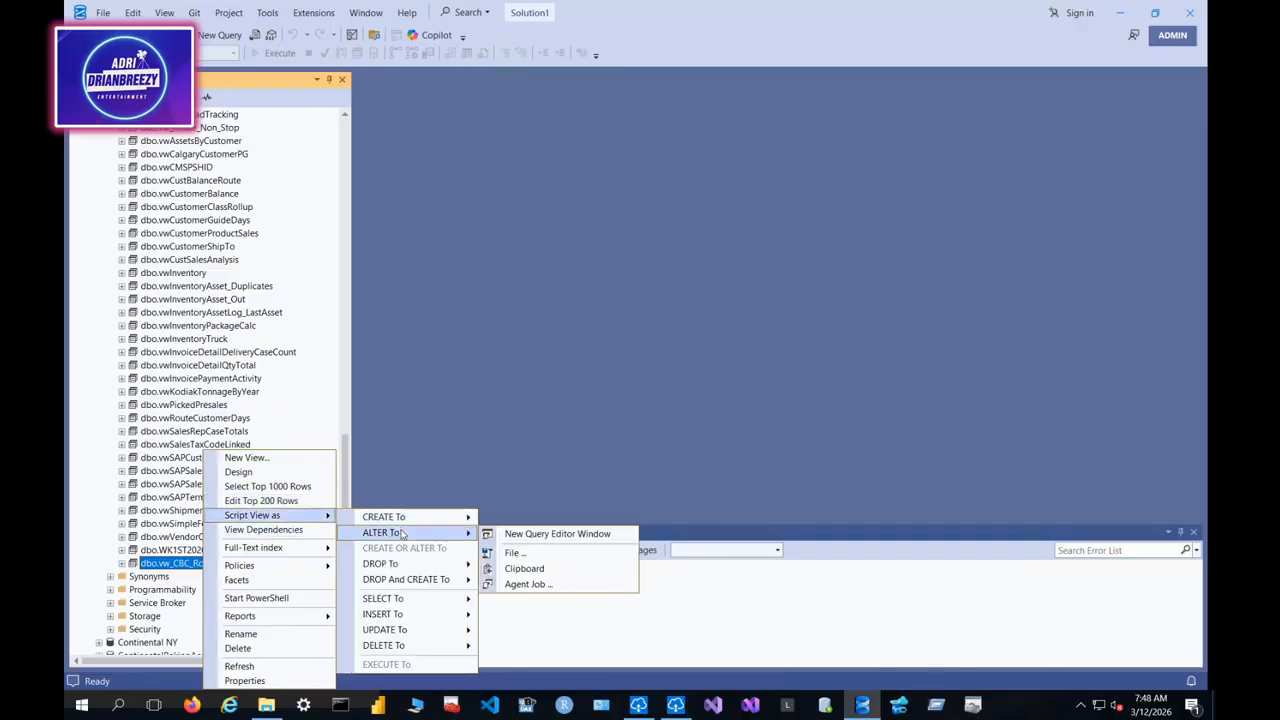
pyautogui.click(489, 536)
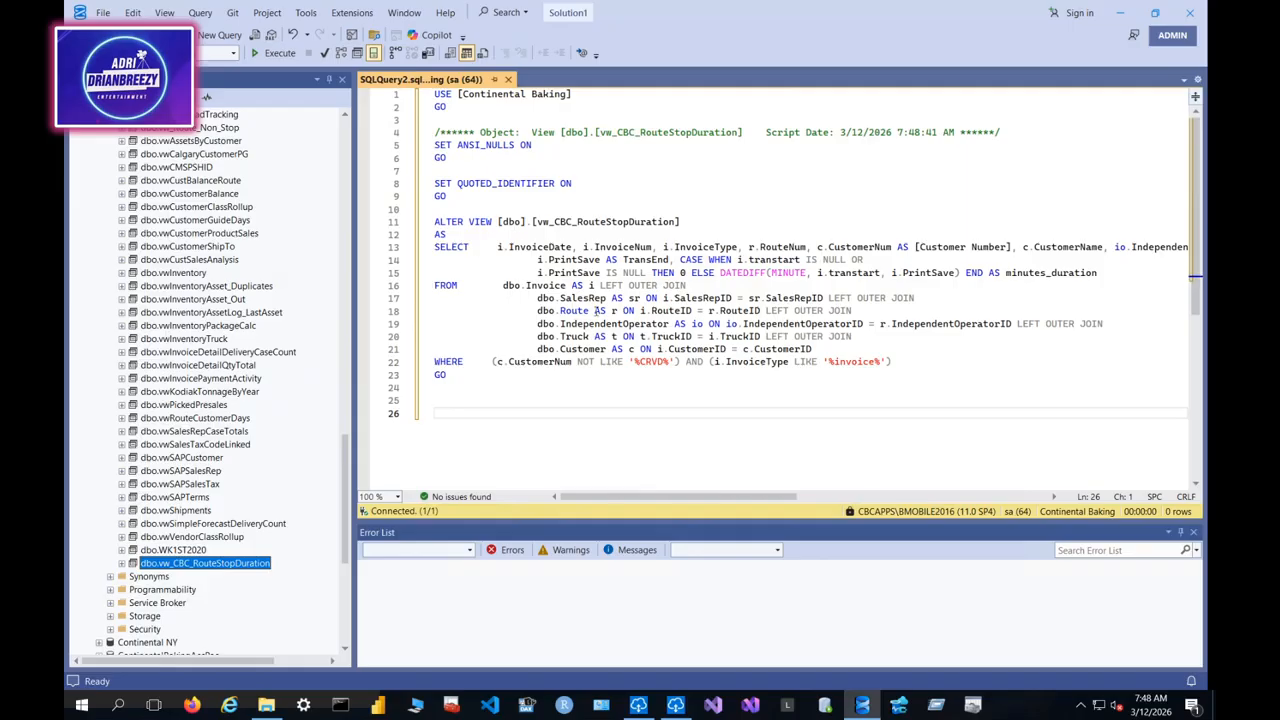
# Step: Review the SELECT statement in the view's ALTER script, then close the script without changing it
pyautogui.click(586, 272)
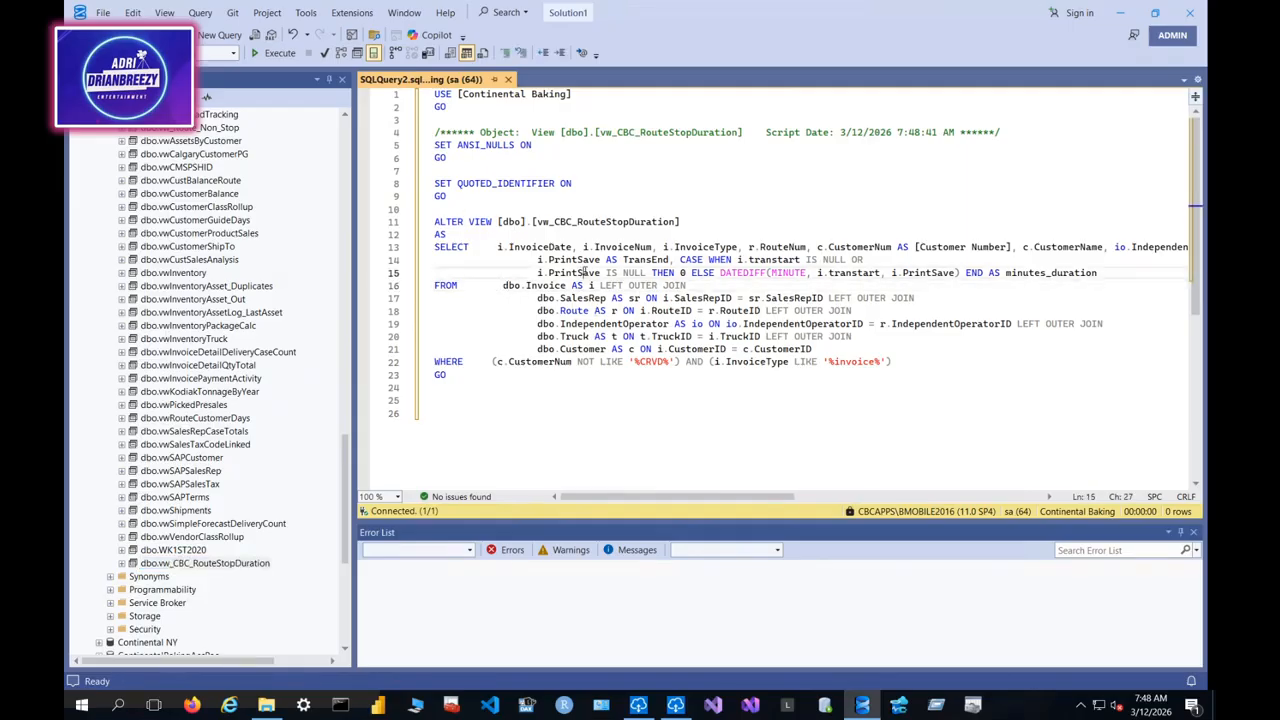
pyautogui.moveTo(893, 362); pyautogui.dragTo(448, 234)
pyautogui.click(778, 390)
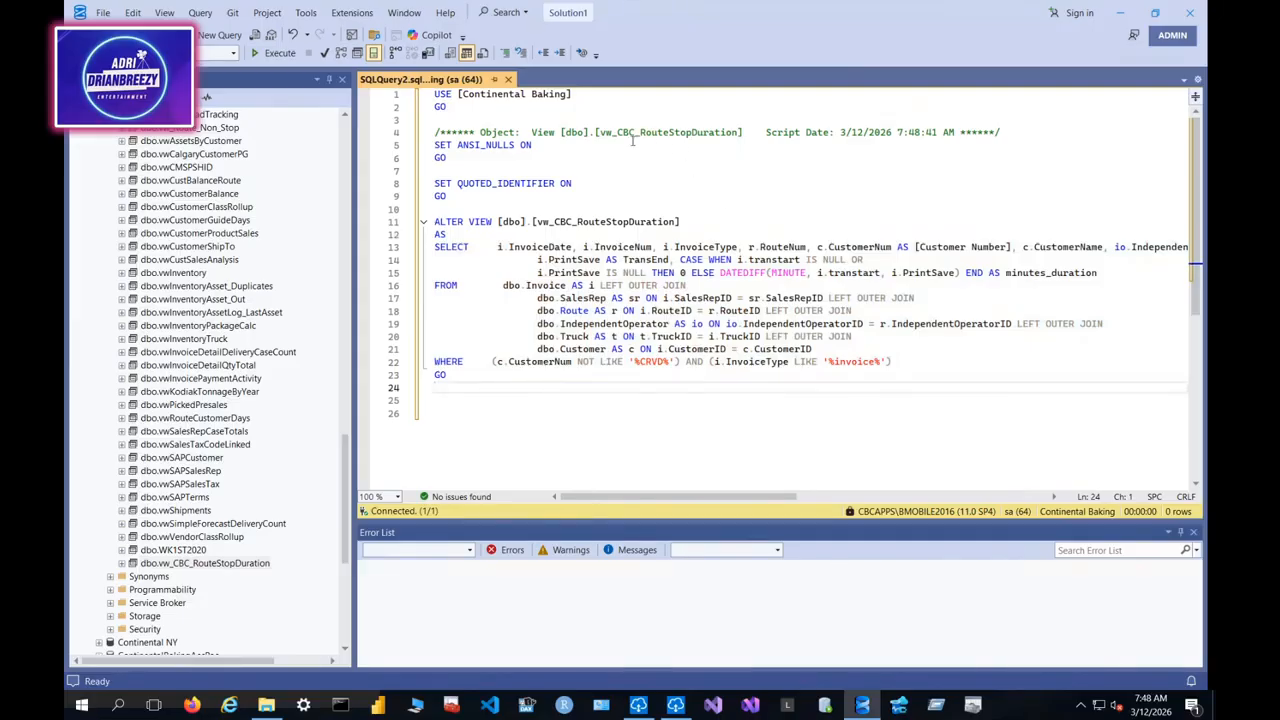
pyautogui.click(509, 80)
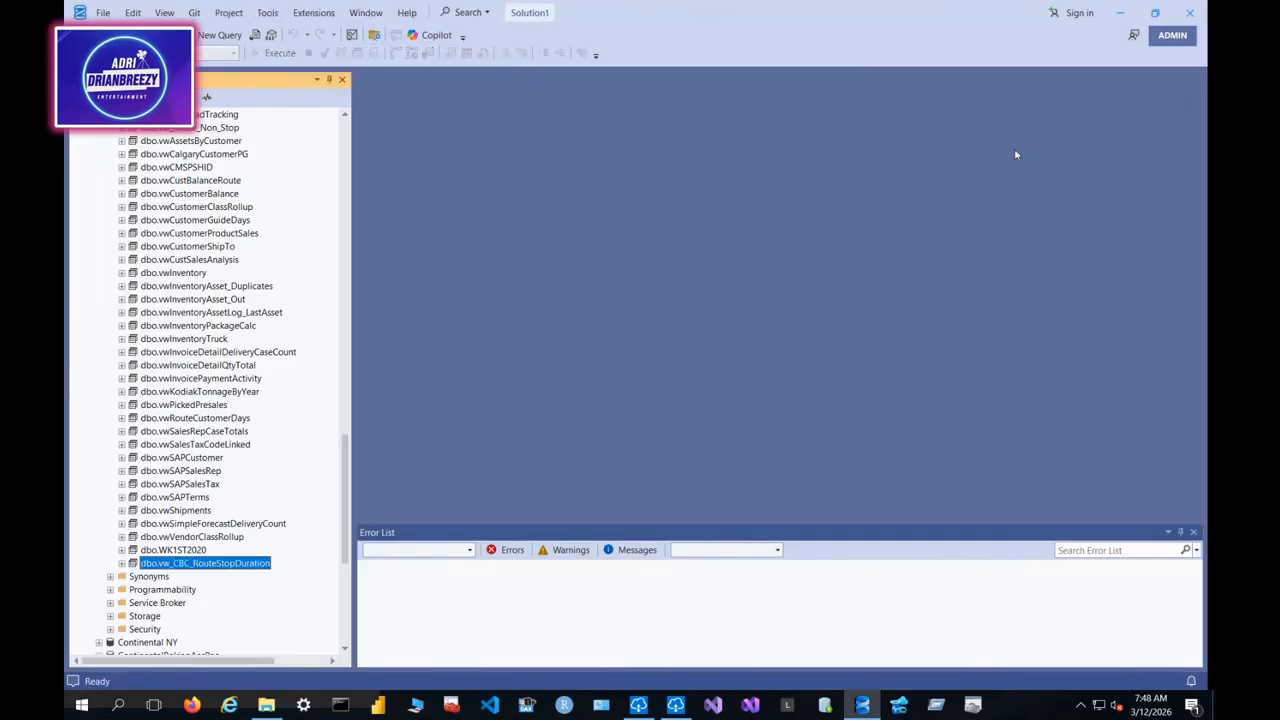